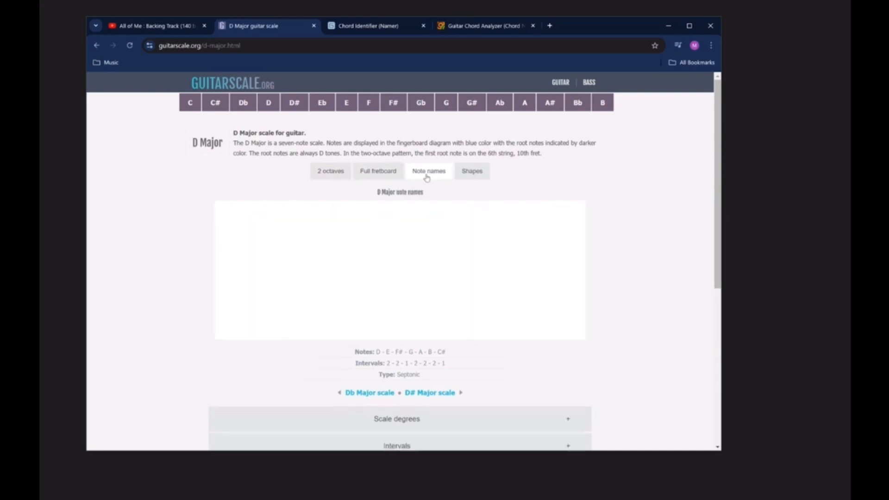
# Step: Review the D Major scale's shapes and two-octave diagrams, and read its scale degrees table
pyautogui.click(477, 176)
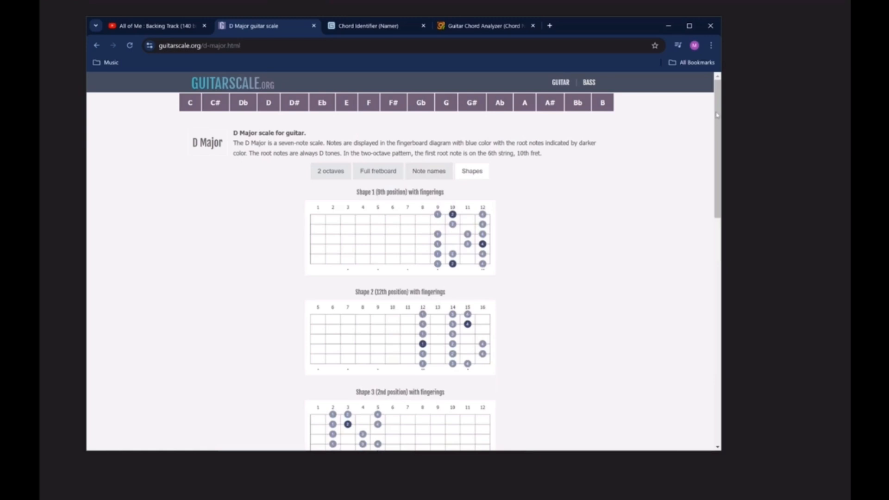
pyautogui.click(334, 175)
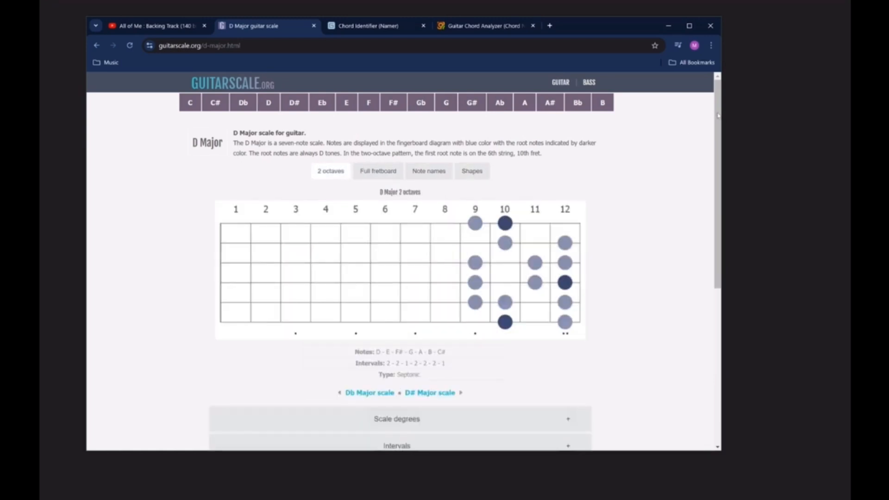
pyautogui.moveTo(718, 119); pyautogui.dragTo(710, 233)
pyautogui.click(571, 206)
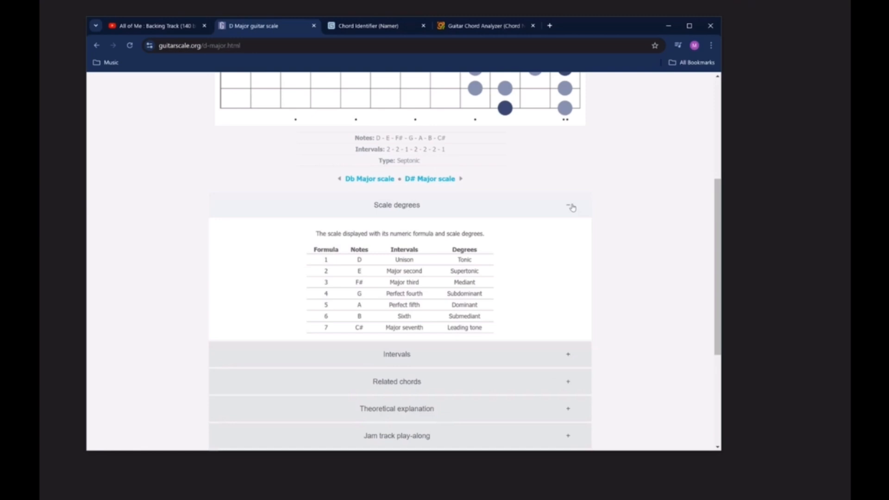
pyautogui.click(572, 207)
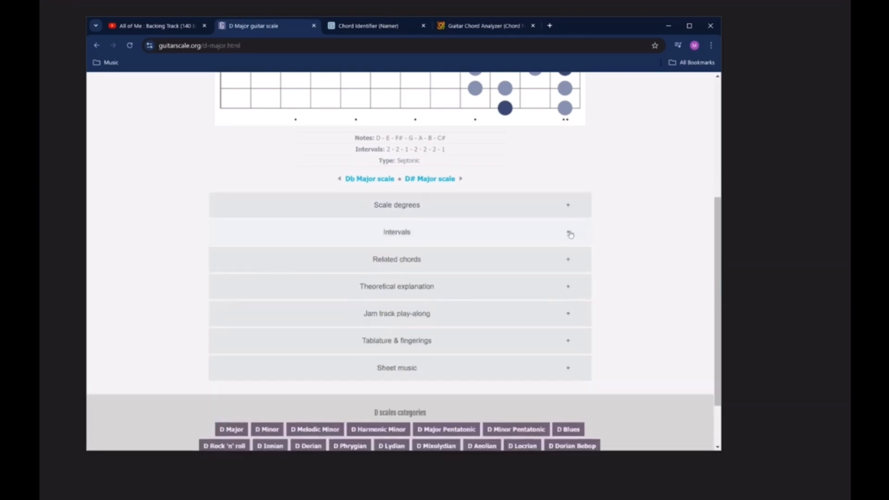
# Step: Read the D Major scale's intervals and related chords, collapsing each section when finished
pyautogui.click(571, 235)
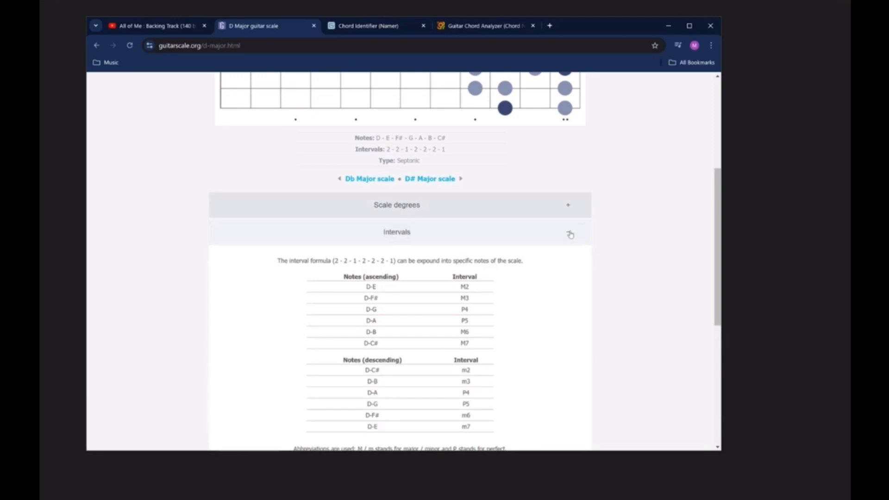
pyautogui.scroll(-2, 719, 185)
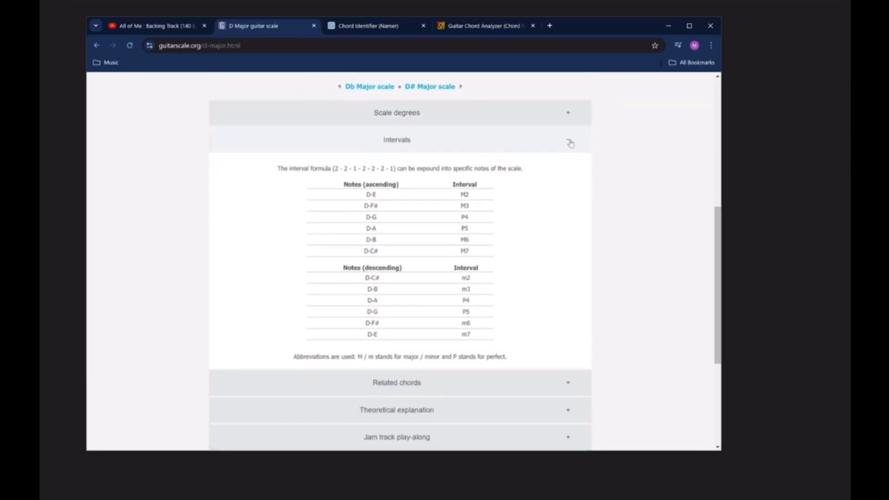
pyautogui.click(570, 143)
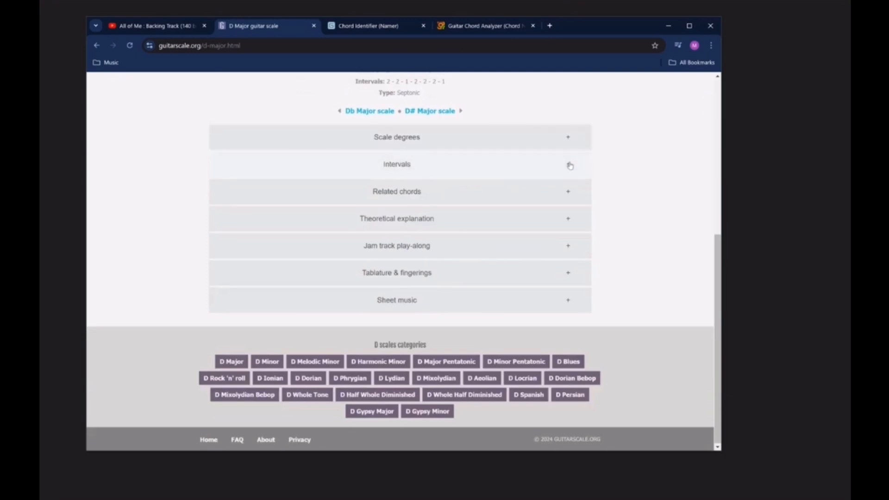
pyautogui.click(569, 190)
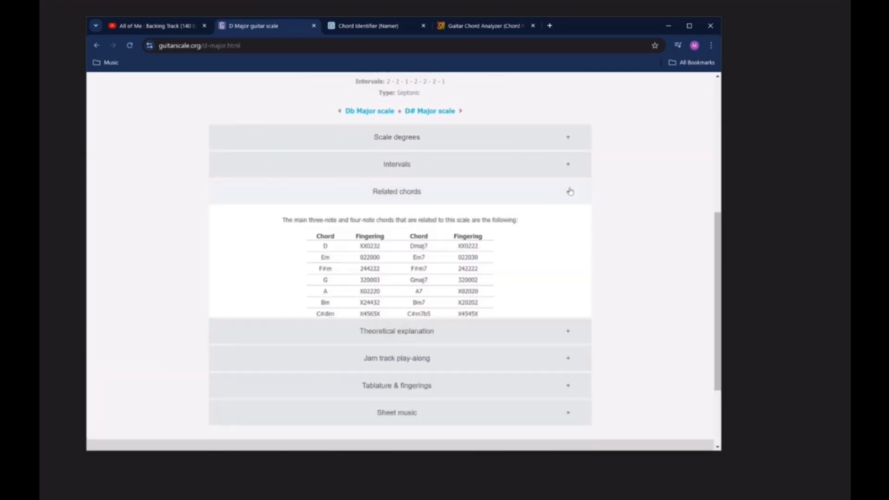
pyautogui.moveTo(717, 211); pyautogui.dragTo(715, 242)
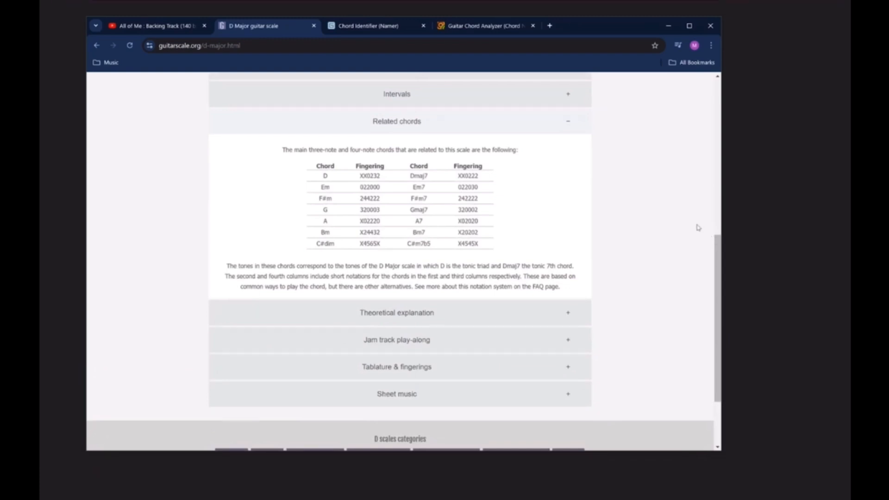
pyautogui.click(569, 124)
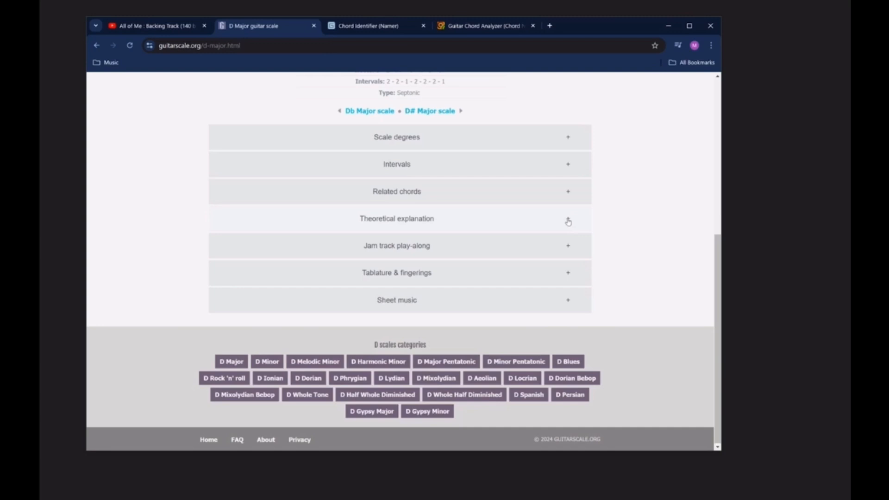
# Step: Open the Guitar Chords page on all-guitar-chords.com, dismissing the ad, and display the D Major chord
pyautogui.click(366, 27)
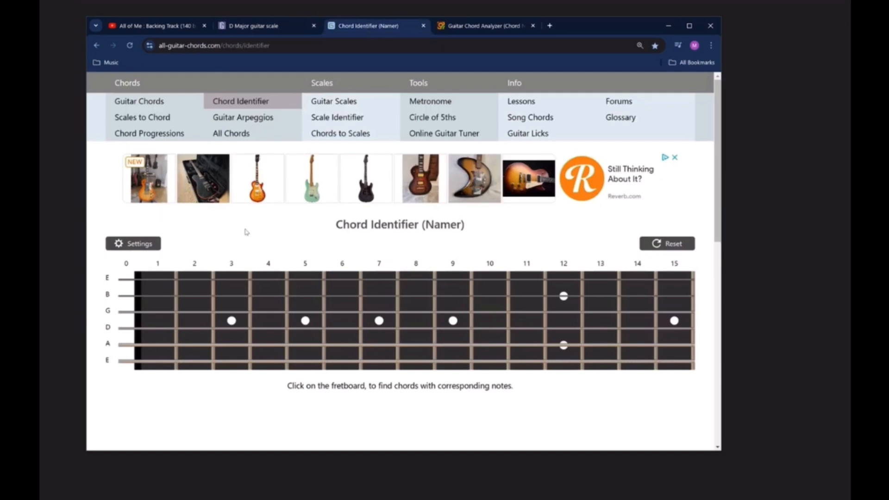
pyautogui.click(136, 104)
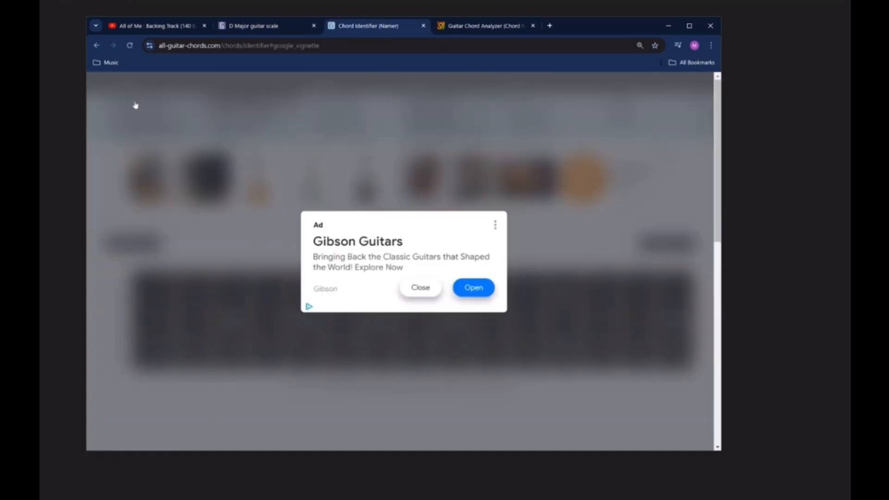
pyautogui.click(420, 288)
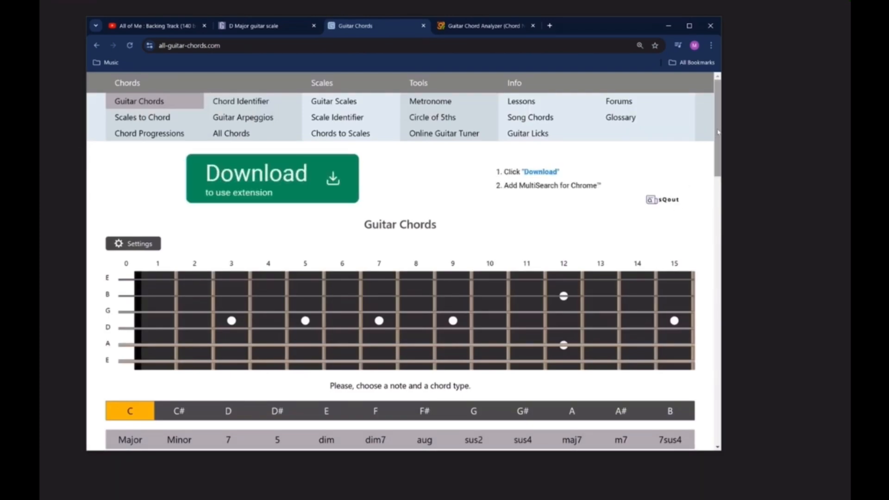
pyautogui.scroll(-3, 718, 160)
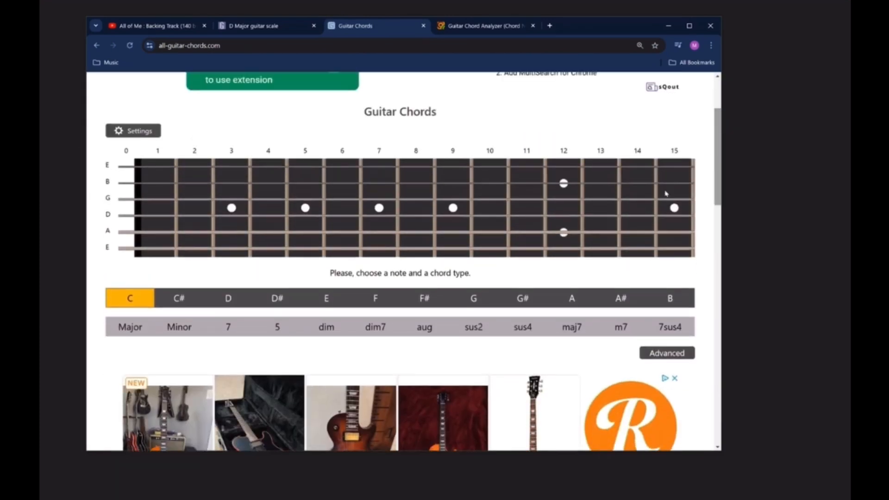
pyautogui.click(228, 300)
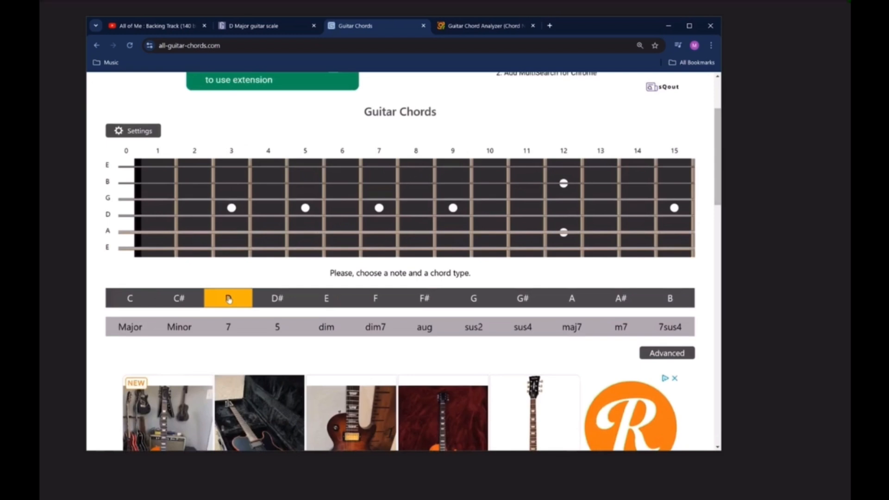
pyautogui.click(134, 329)
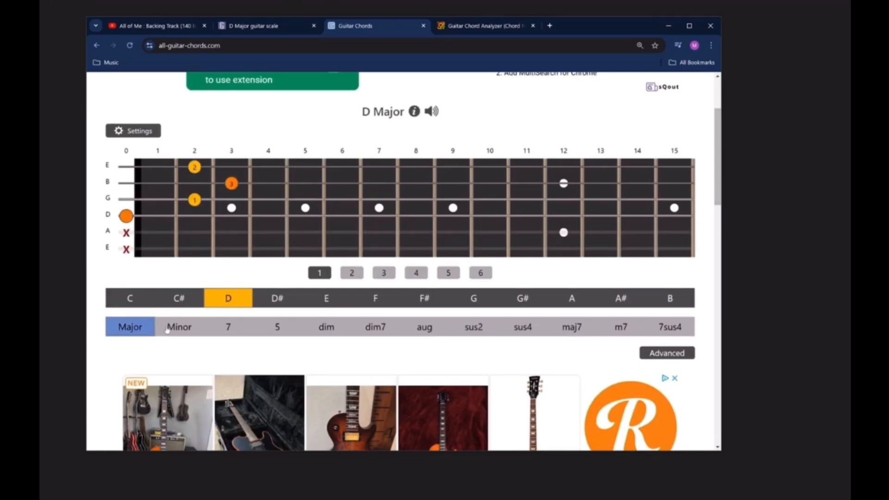
# Step: Look through D Major chord voicings 2 to 6 in ascending order on the fretboard
pyautogui.click(352, 276)
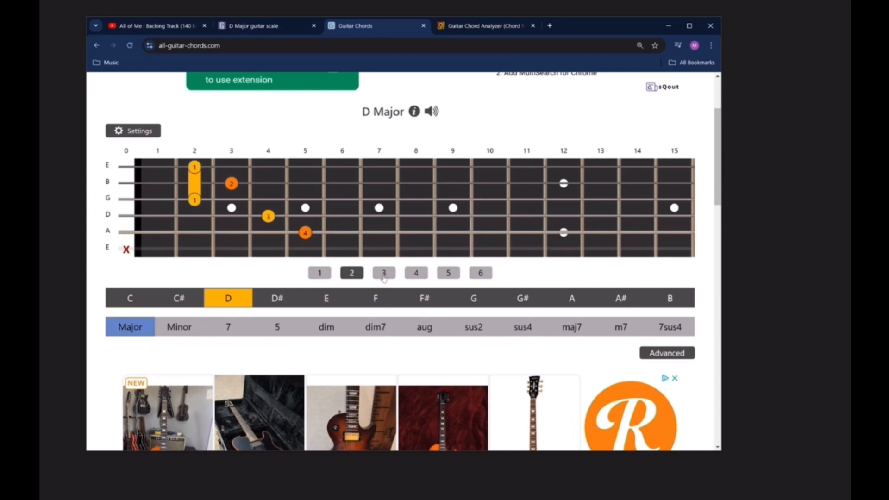
pyautogui.click(378, 278)
pyautogui.click(417, 278)
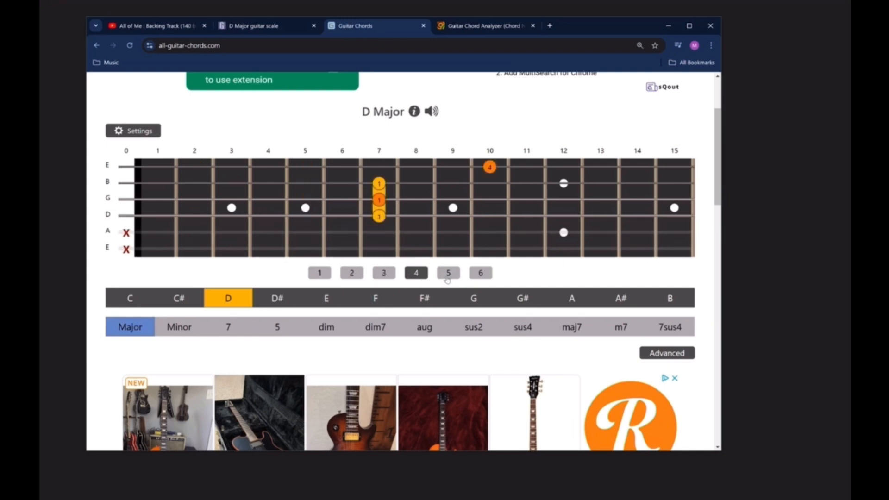
pyautogui.click(447, 276)
pyautogui.click(482, 274)
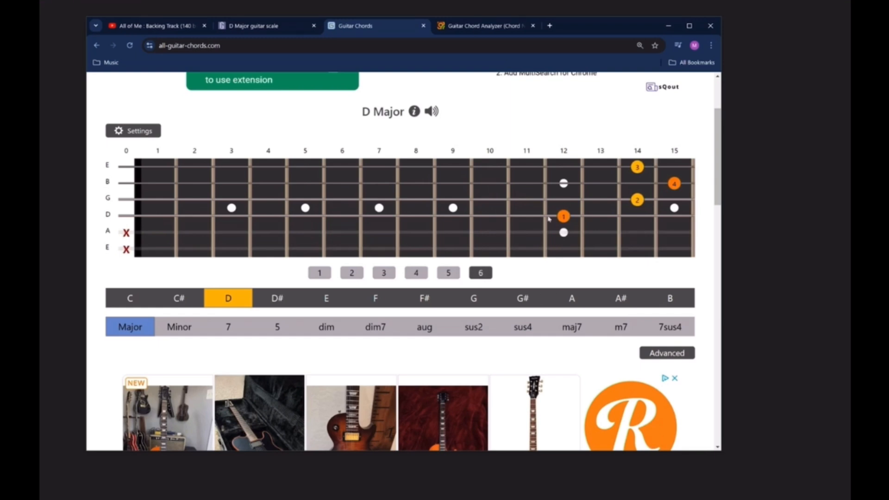
# Step: Go back through the D Major voicings from 5 down to 1, and compare voicings 6 and 5 again
pyautogui.click(445, 274)
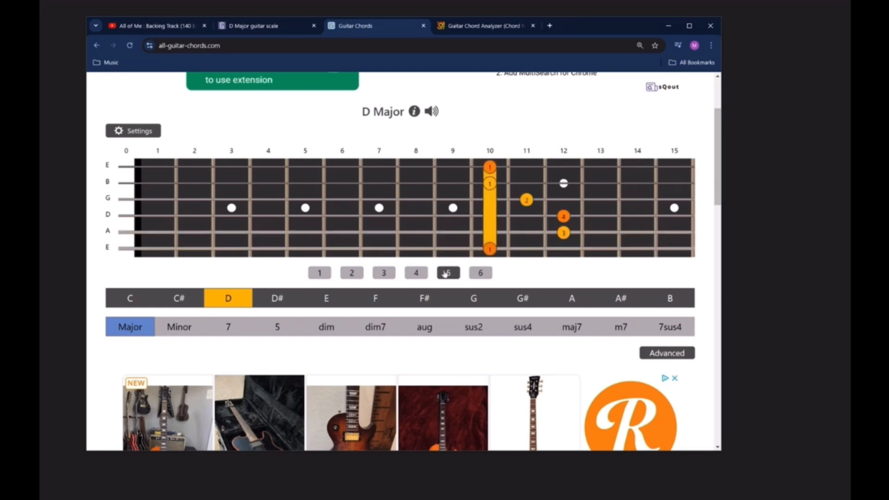
pyautogui.click(418, 276)
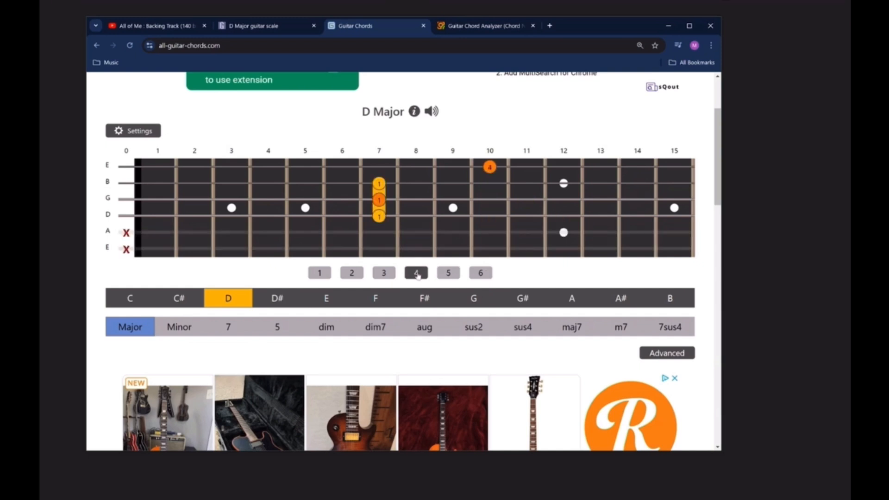
pyautogui.click(388, 276)
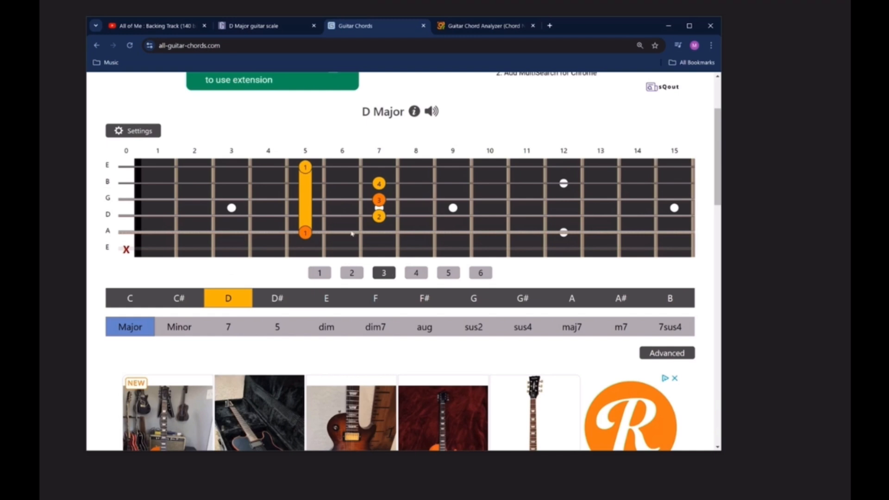
pyautogui.click(347, 273)
pyautogui.click(323, 274)
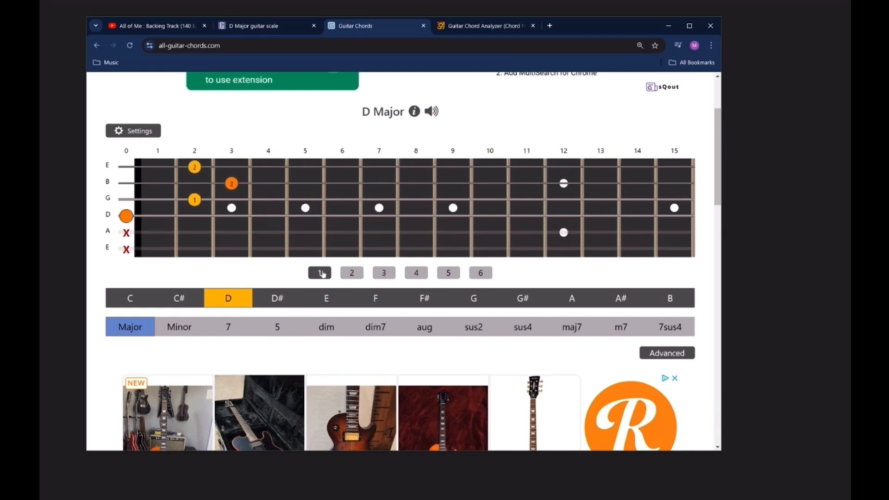
pyautogui.click(482, 275)
pyautogui.click(447, 273)
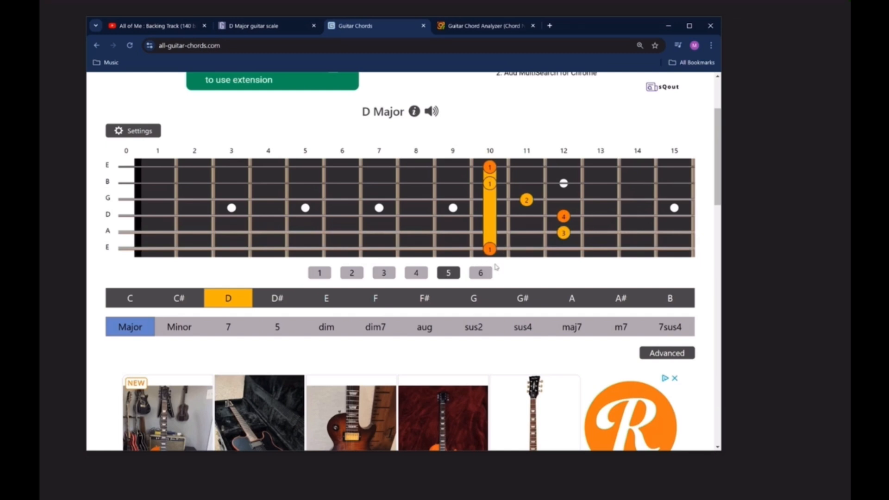
# Step: Show the Oolimo Guitar Chord Analyzer page and reposition the browser window on the desktop
pyautogui.click(482, 28)
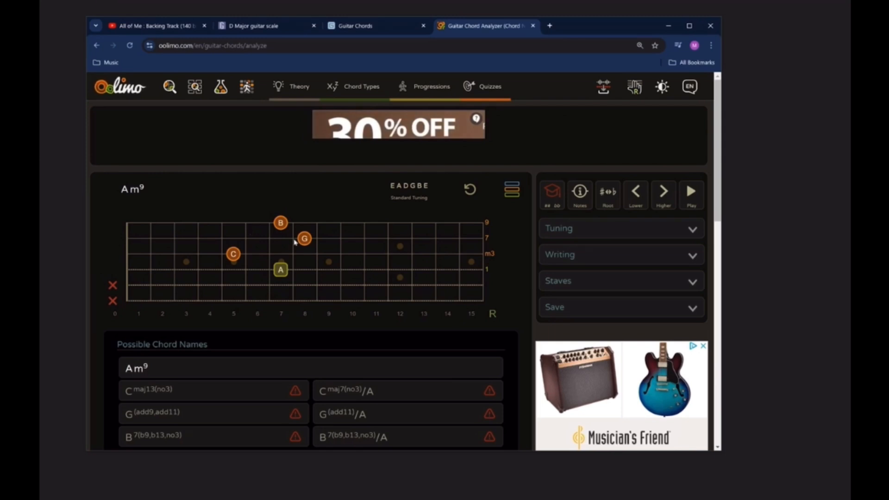
pyautogui.moveTo(581, 31); pyautogui.dragTo(702, 31)
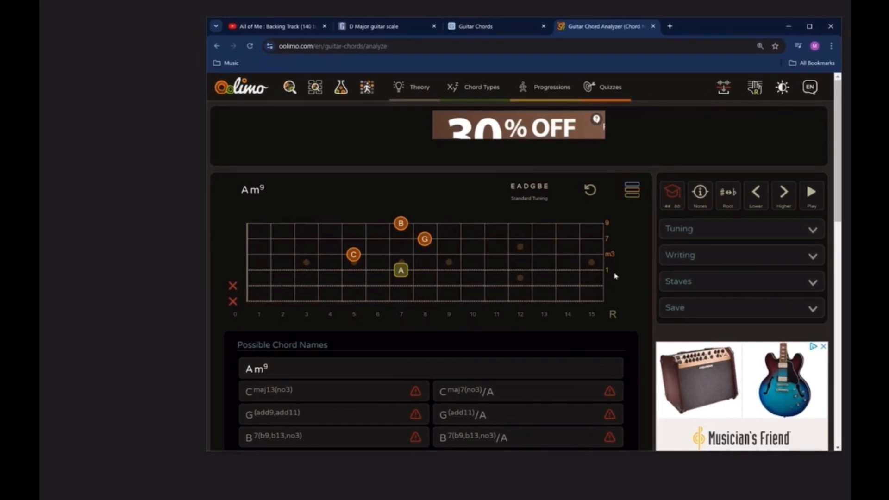
# Step: Return to the All of Me backing track on YouTube and enlarge the browser window vertically
pyautogui.click(285, 28)
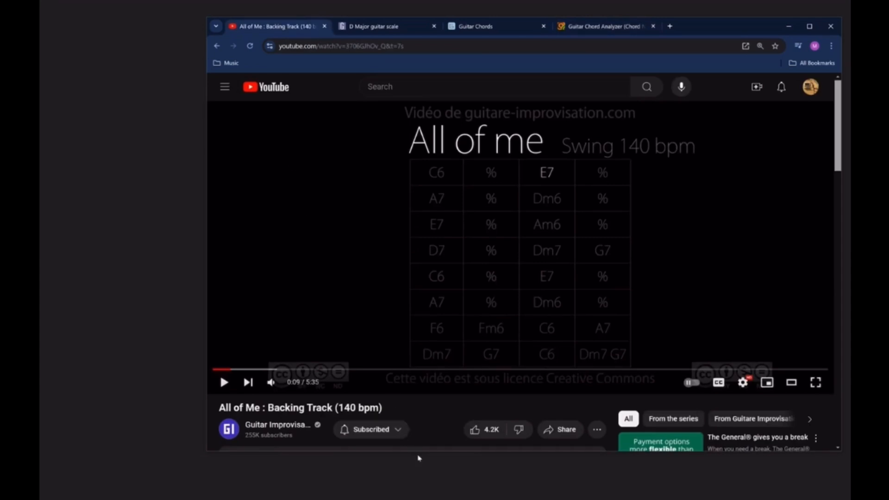
pyautogui.moveTo(417, 452); pyautogui.dragTo(411, 495)
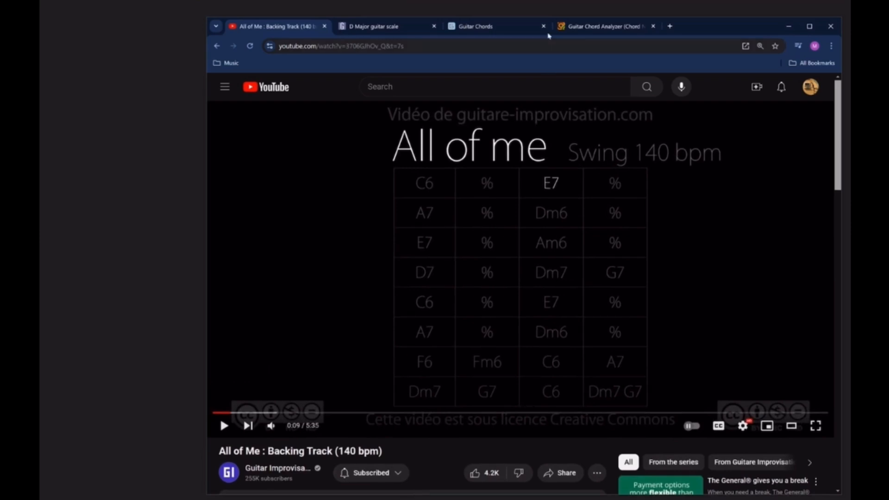
pyautogui.moveTo(519, 18); pyautogui.dragTo(520, 2)
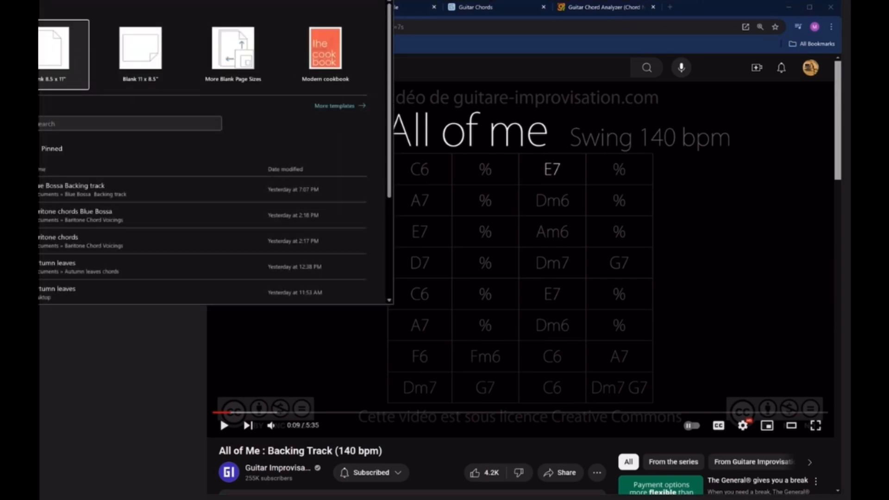
# Step: Switch to Publisher, create a blank 11 x 8.5" publication and add three blank pages to it
pyautogui.moveTo(82, 0); pyautogui.dragTo(251, 42)
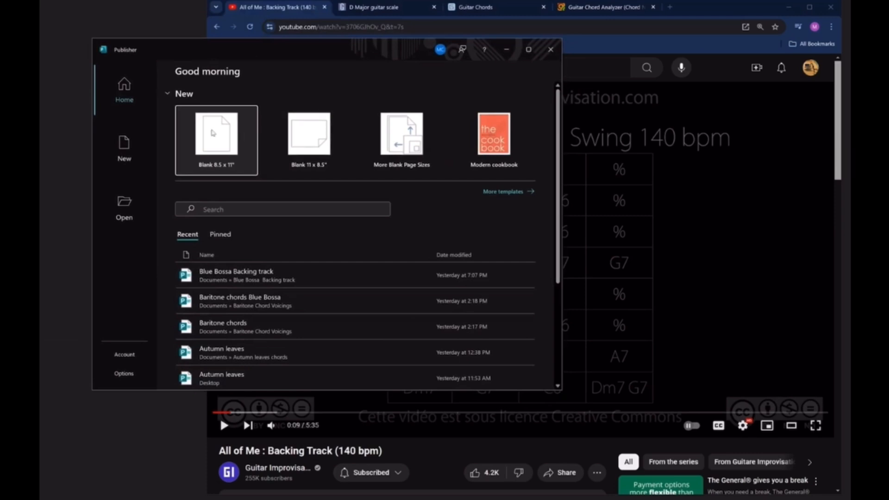
pyautogui.click(305, 135)
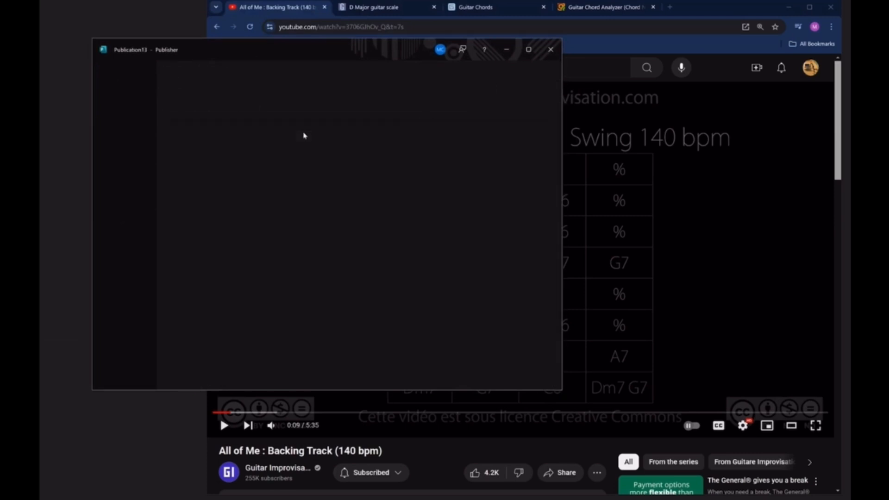
pyautogui.rightClick(124, 215)
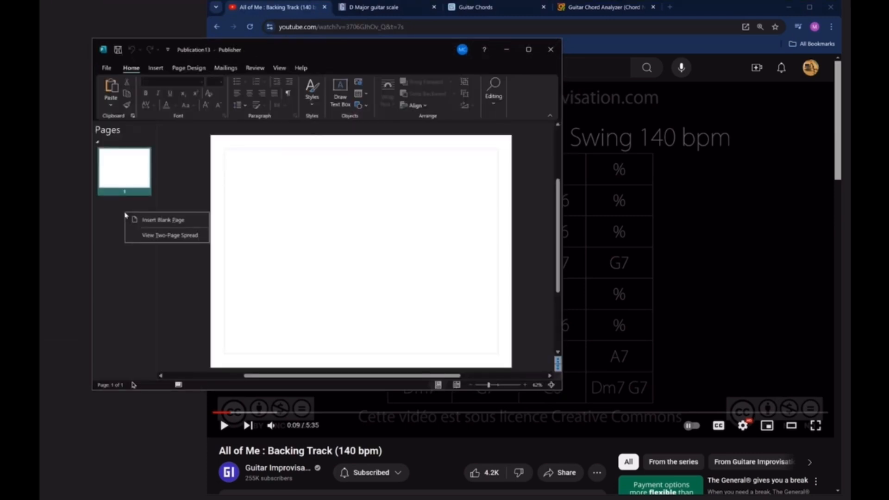
pyautogui.click(132, 219)
pyautogui.rightClick(118, 266)
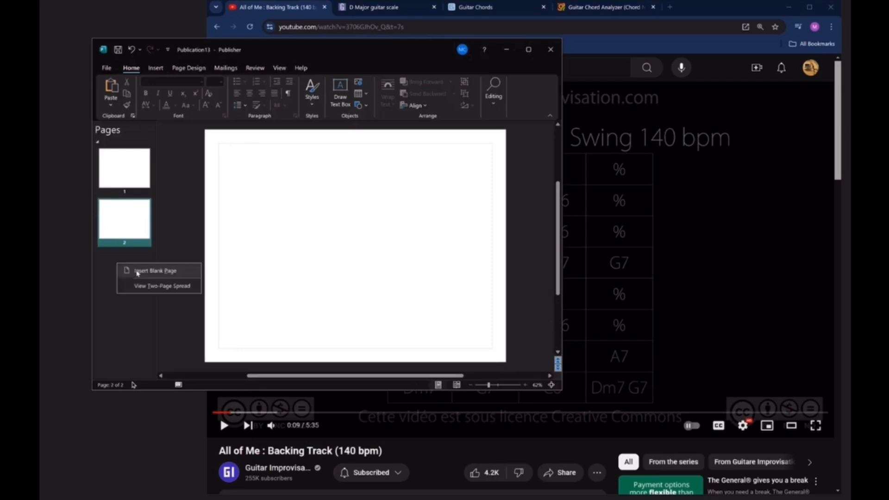
pyautogui.click(126, 271)
pyautogui.rightClick(113, 314)
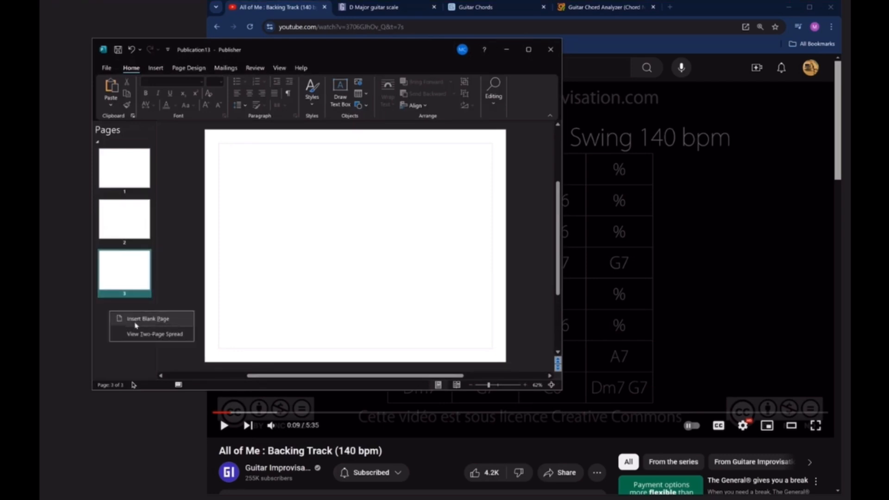
pyautogui.click(135, 320)
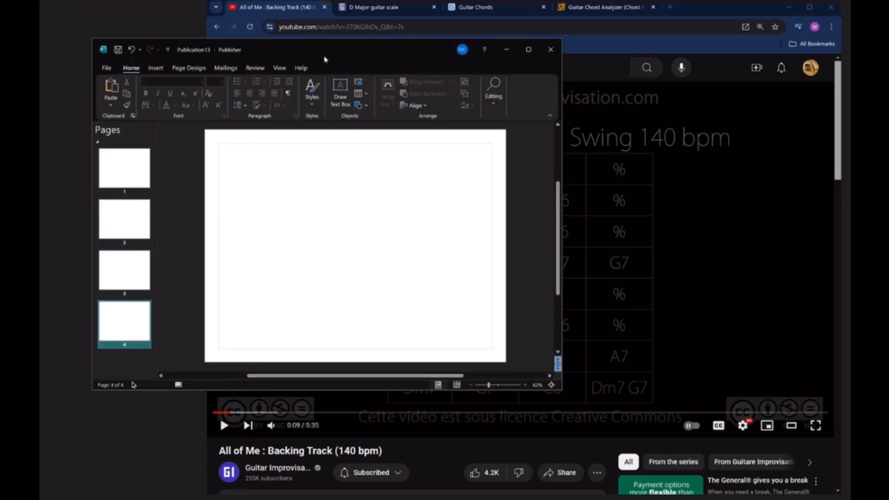
# Step: Move the Publisher window to the desktop's upper-left corner, and open Snip & Sketch, resizing and repositioning its window beside the browser
pyautogui.moveTo(329, 51); pyautogui.dragTo(284, 14)
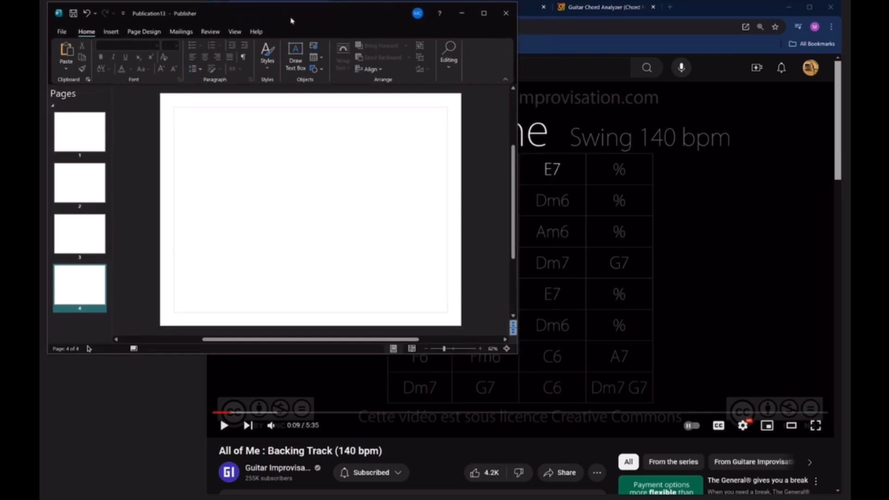
pyautogui.click(704, 12)
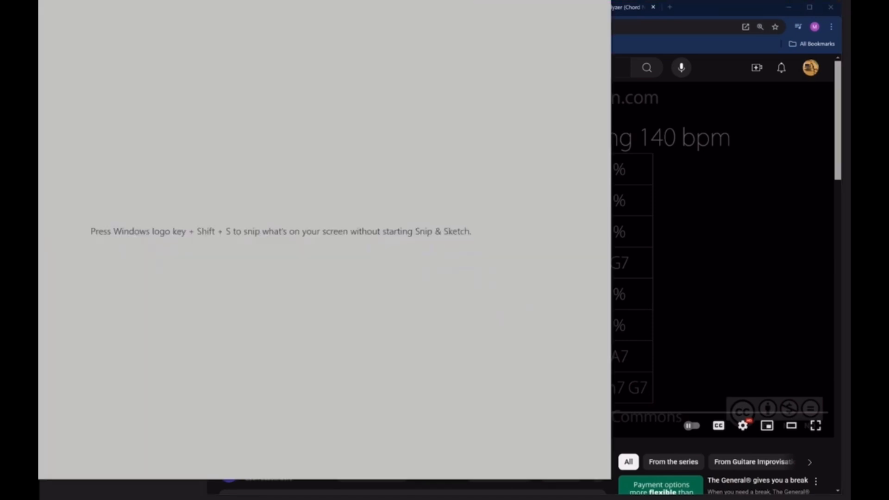
pyautogui.moveTo(52, 1); pyautogui.dragTo(252, 40)
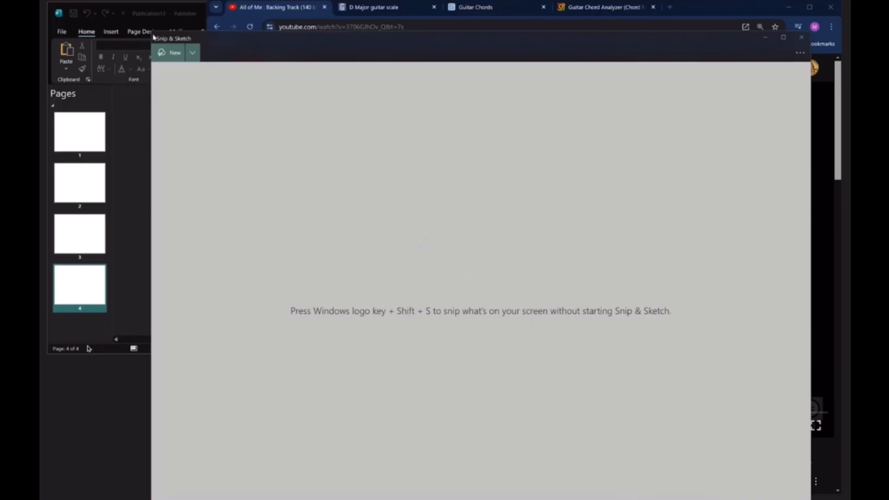
pyautogui.moveTo(161, 32)
pyautogui.mouseDown()
pyautogui.moveTo(161, 89)
pyautogui.moveTo(241, 128)
pyautogui.mouseUp()
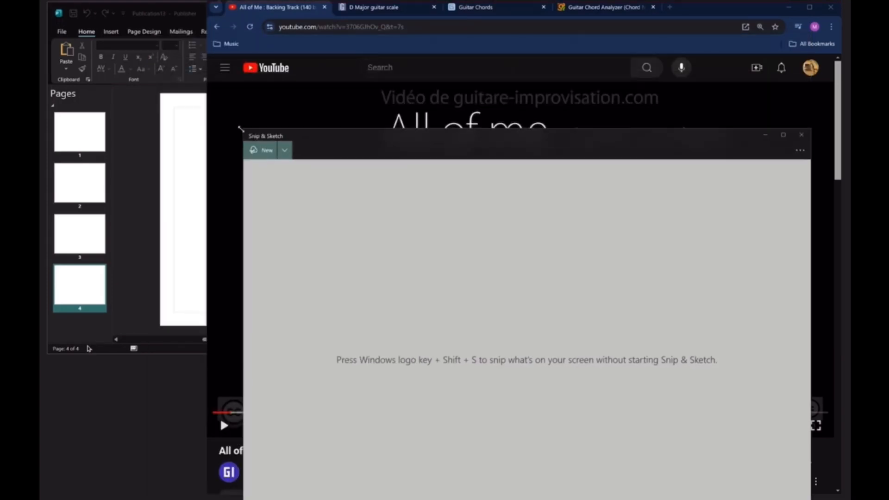
pyautogui.moveTo(324, 136)
pyautogui.mouseDown()
pyautogui.moveTo(181, 40)
pyautogui.moveTo(162, 41)
pyautogui.mouseUp()
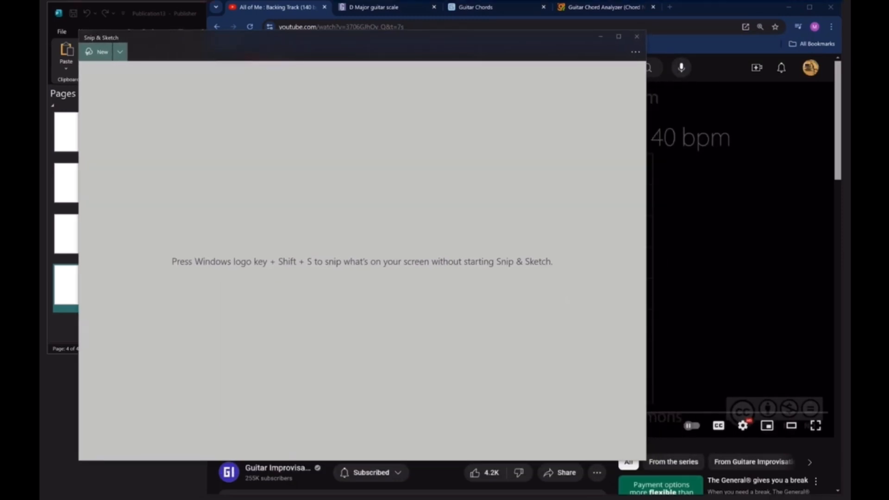
# Step: Switch to the older Snipping Tool, capture a test snip of an empty area, and close it without saving
pyautogui.hotkey('alt', 'Tab')
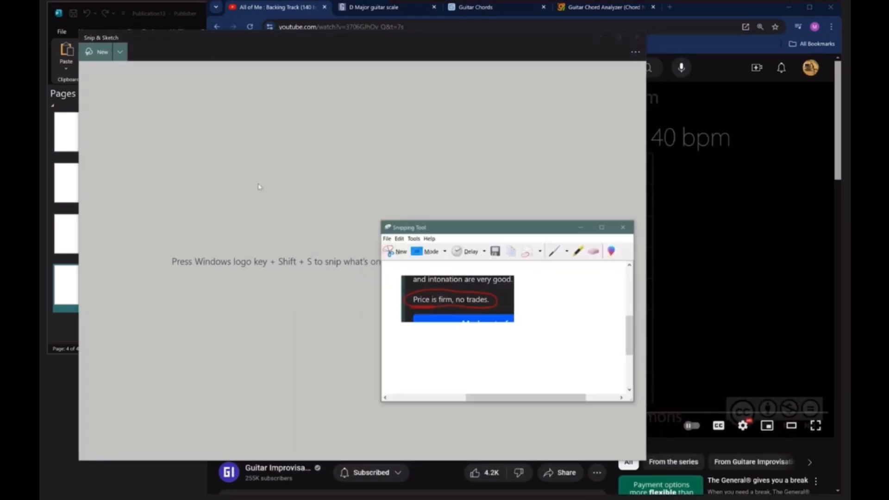
pyautogui.click(398, 252)
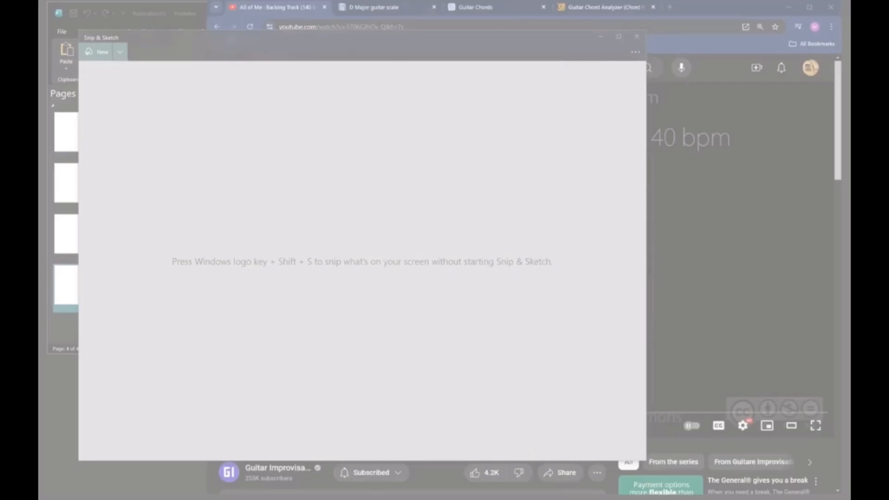
pyautogui.moveTo(410, 0); pyautogui.dragTo(399, 115)
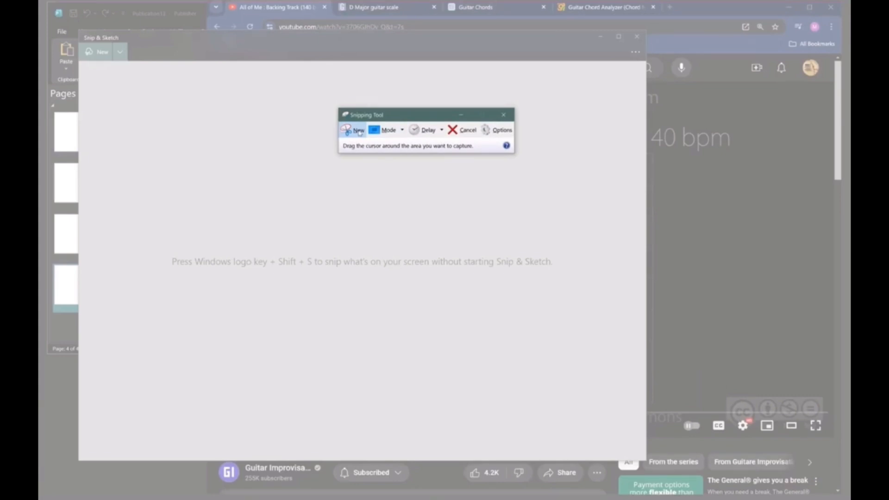
pyautogui.press('Escape')
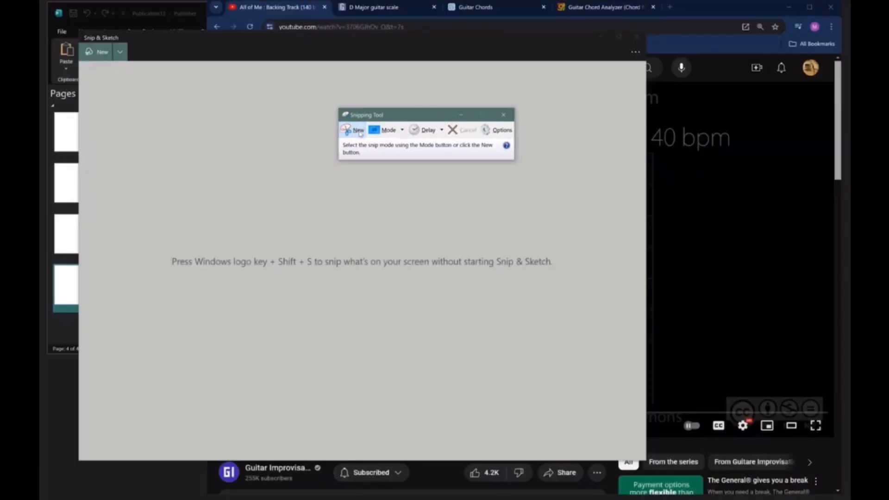
pyautogui.click(359, 131)
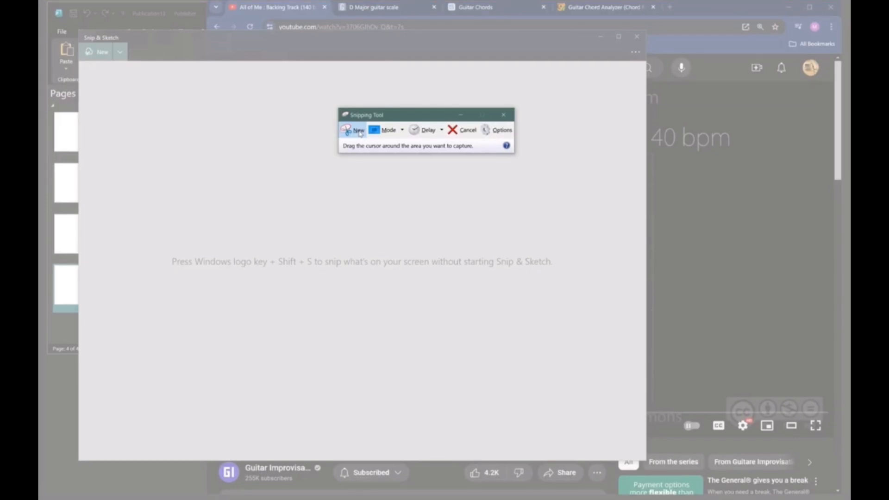
pyautogui.moveTo(323, 86); pyautogui.dragTo(558, 184)
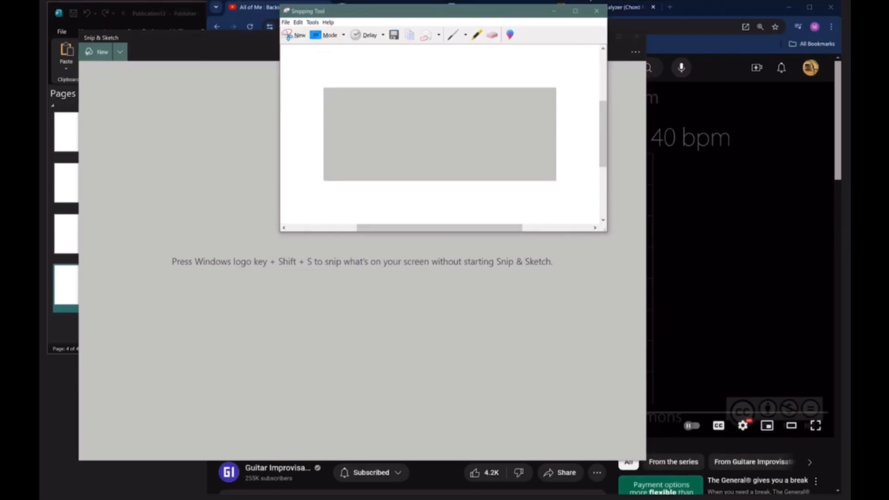
pyautogui.click(596, 10)
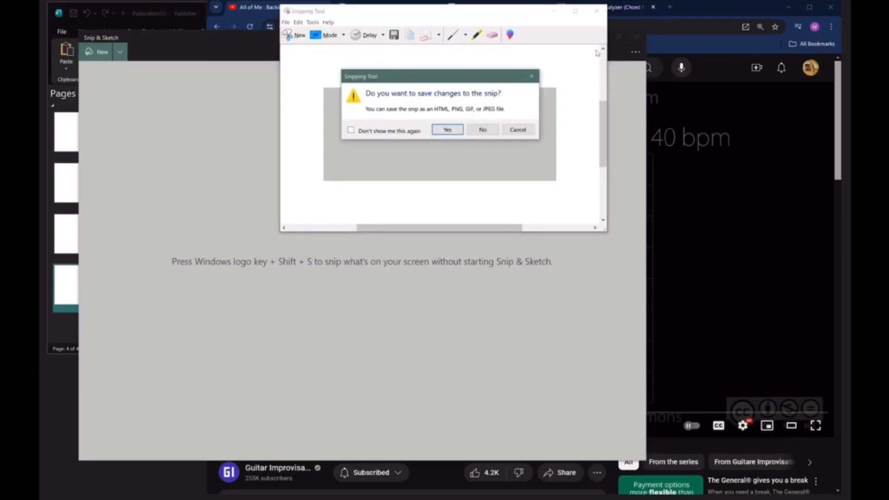
pyautogui.click(483, 131)
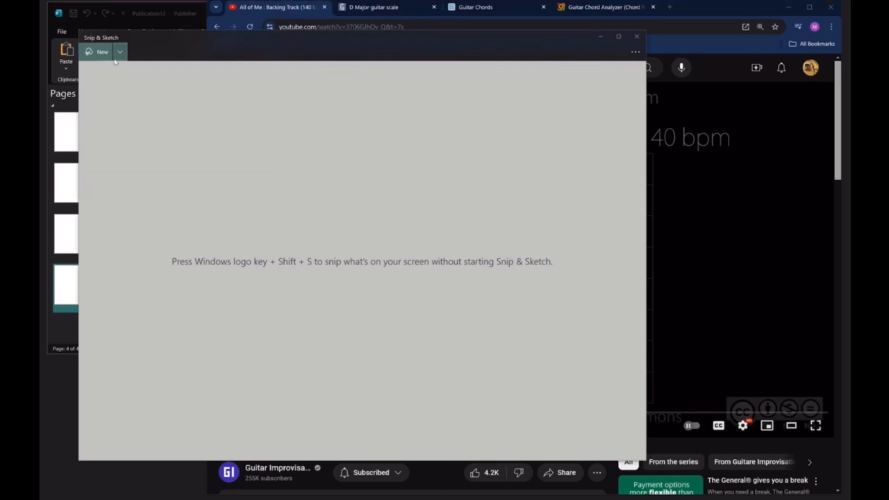
# Step: Snip the All of me title and chord chart from the video with Snip & Sketch, and paste it onto page 4 in Publisher
pyautogui.click(98, 52)
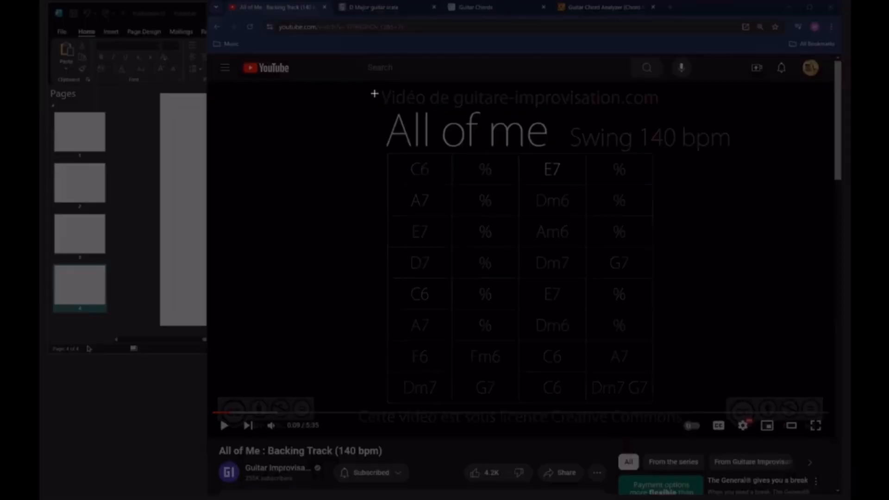
pyautogui.moveTo(377, 108)
pyautogui.mouseDown()
pyautogui.moveTo(423, 238)
pyautogui.moveTo(599, 389)
pyautogui.moveTo(741, 406)
pyautogui.mouseUp()
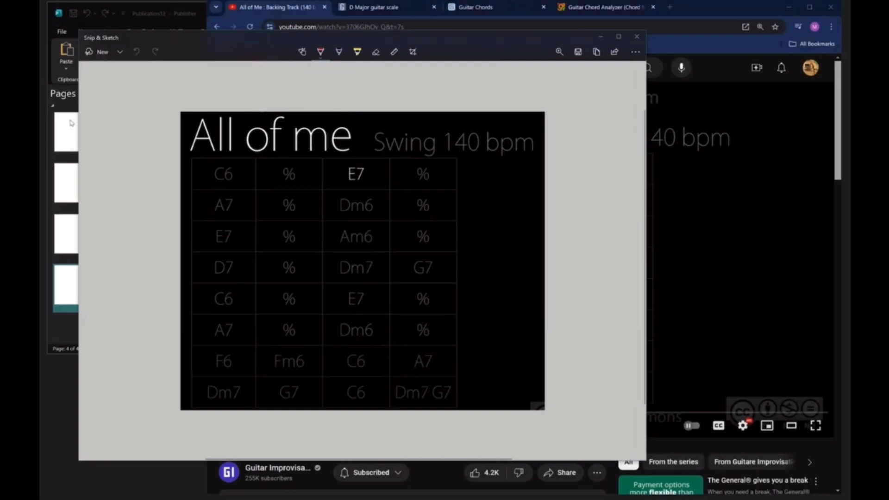
pyautogui.click(72, 123)
pyautogui.rightClick(203, 131)
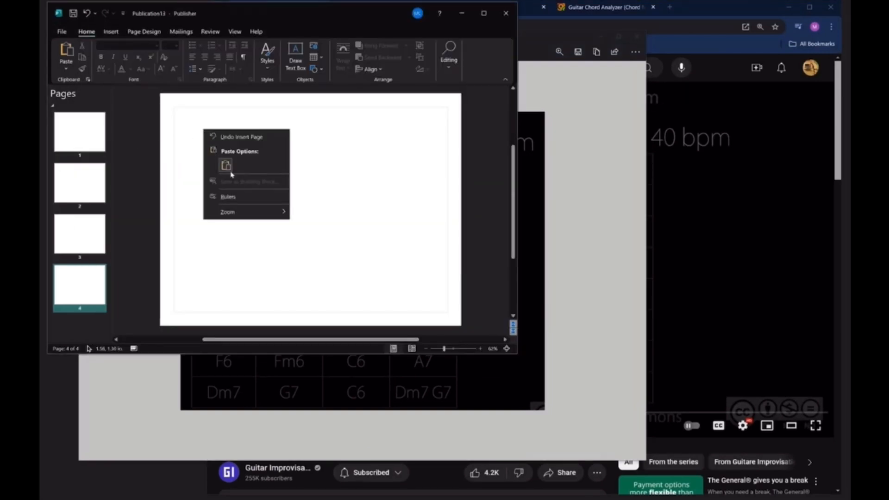
pyautogui.click(226, 166)
pyautogui.moveTo(250, 213); pyautogui.dragTo(350, 251)
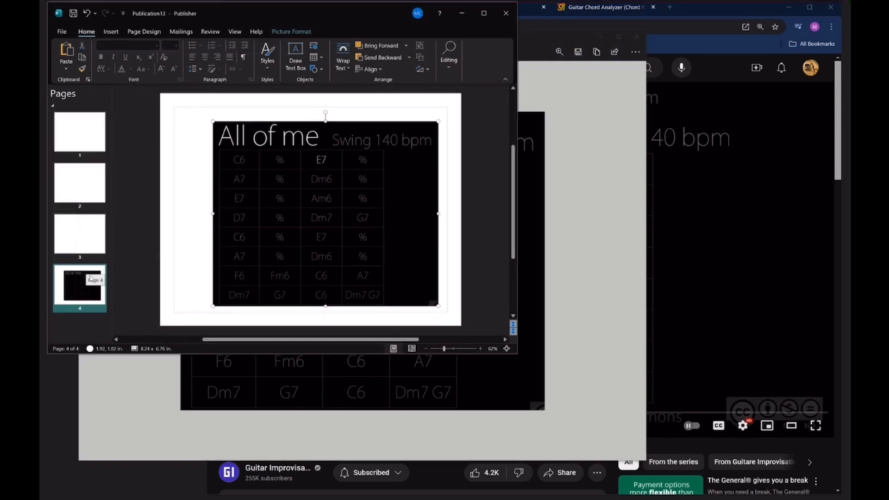
# Step: Move the page holding the chord chart to the first position in the publication
pyautogui.click(122, 278)
pyautogui.moveTo(92, 275); pyautogui.dragTo(81, 130)
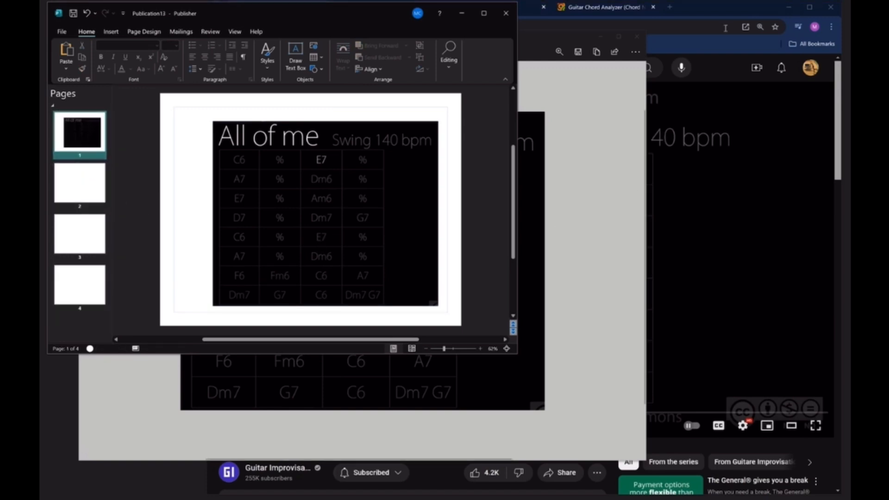
# Step: Snip the video's title and channel information below the YouTube player with Snip & Sketch
pyautogui.click(538, 15)
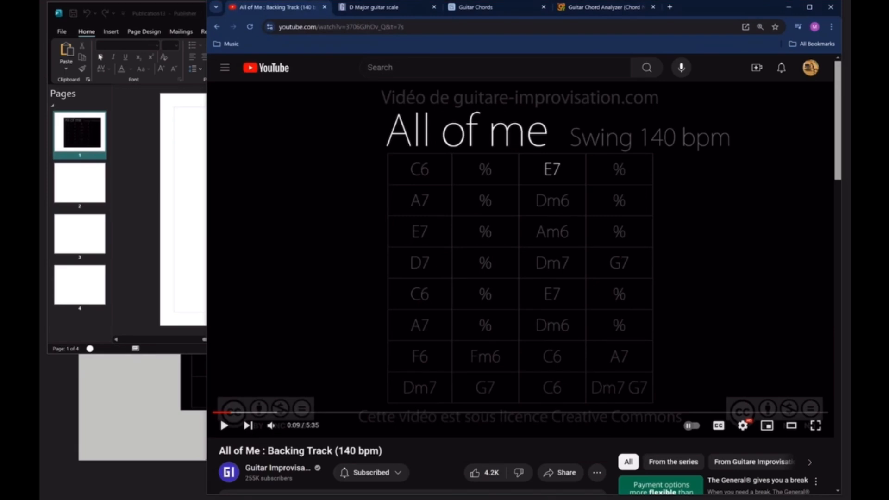
pyautogui.click(127, 415)
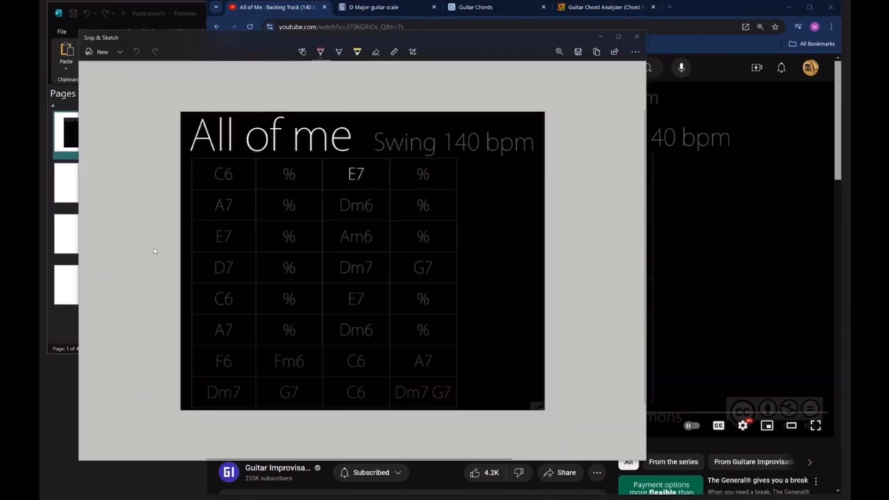
pyautogui.click(99, 52)
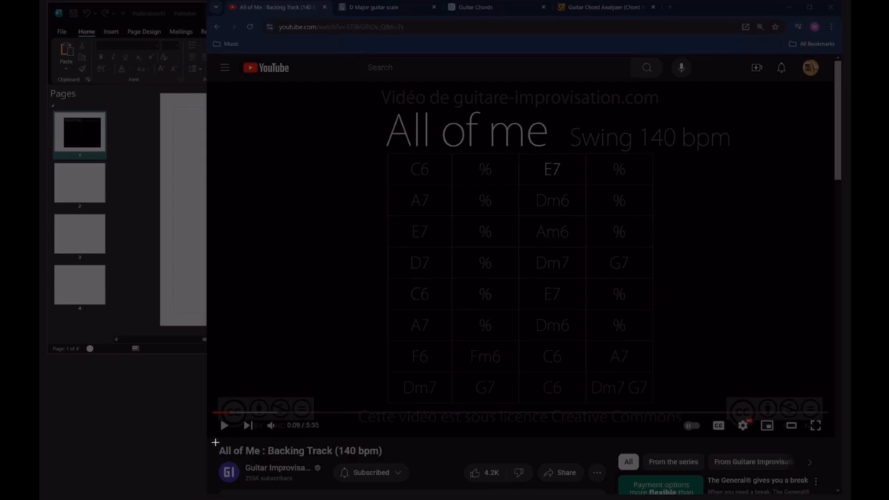
pyautogui.moveTo(216, 442)
pyautogui.mouseDown()
pyautogui.moveTo(240, 458)
pyautogui.moveTo(412, 493)
pyautogui.mouseUp()
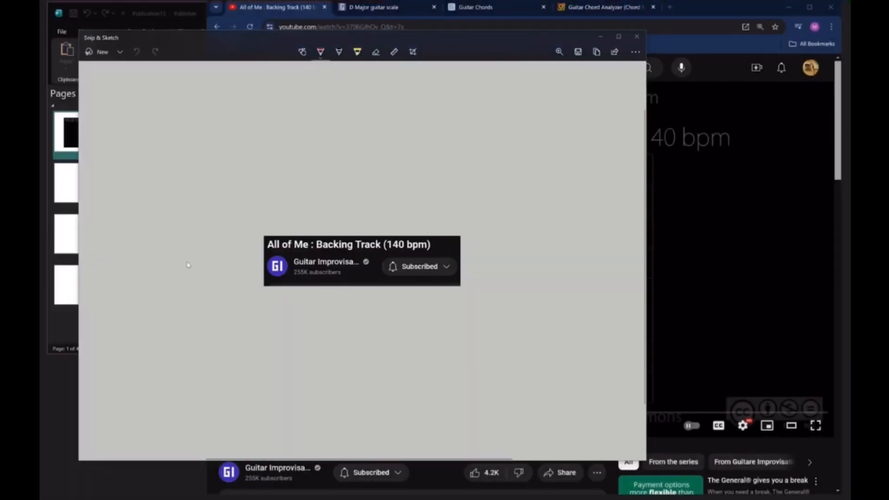
# Step: Paste the video title snip onto page 1 in Publisher and arrange it above the chord chart near the page's upper-left corner
pyautogui.click(73, 184)
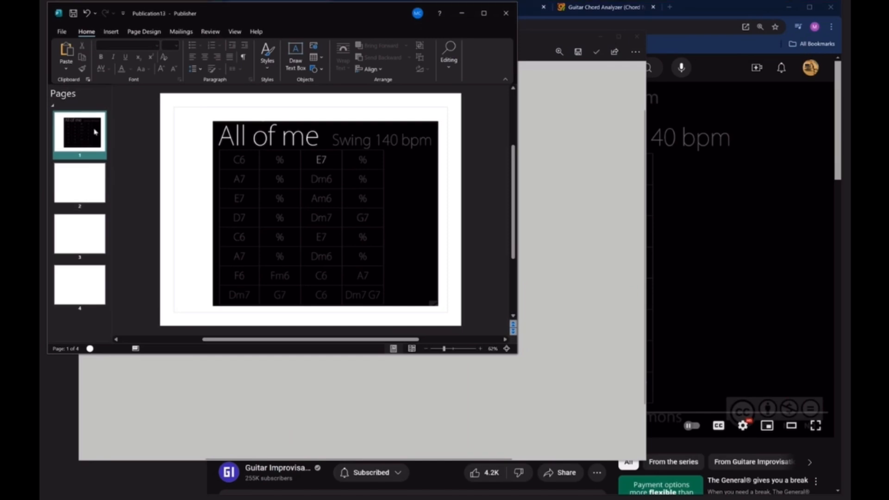
pyautogui.rightClick(194, 116)
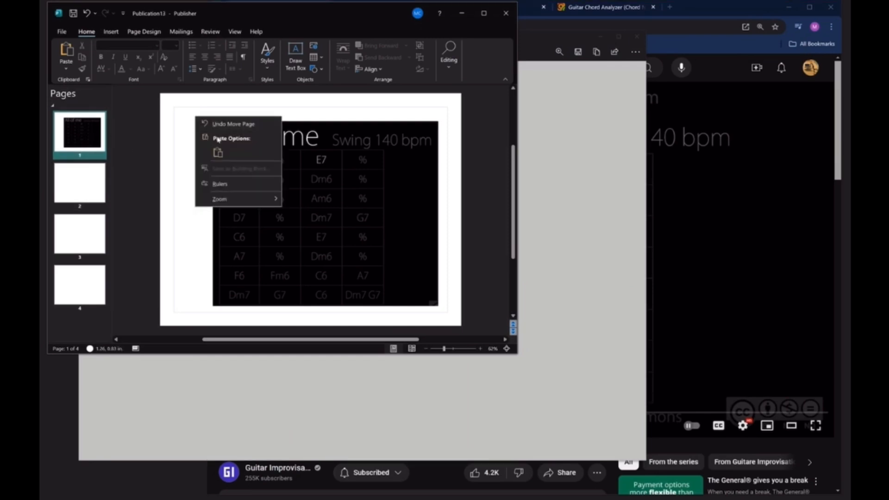
pyautogui.click(218, 152)
pyautogui.moveTo(286, 168); pyautogui.dragTo(239, 191)
pyautogui.moveTo(201, 134); pyautogui.dragTo(236, 131)
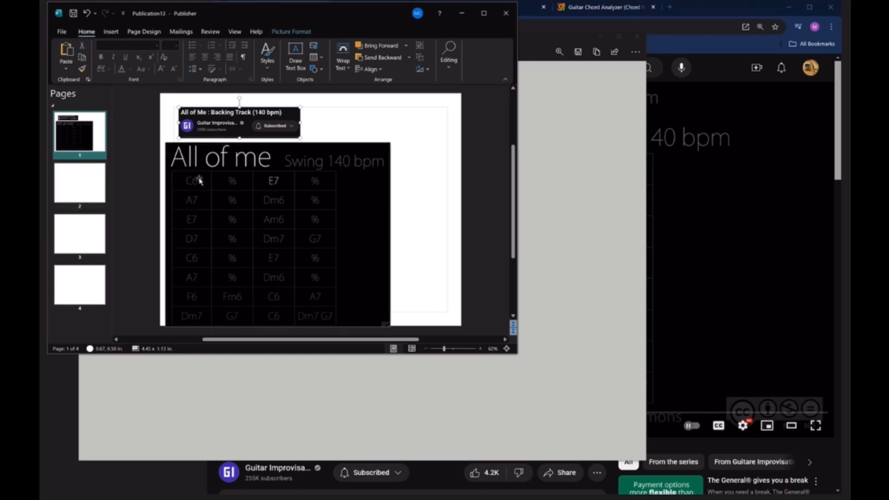
# Step: Switch to the Oolimo chord analyzer in the browser and move the D-string note to fret 10
pyautogui.click(603, 8)
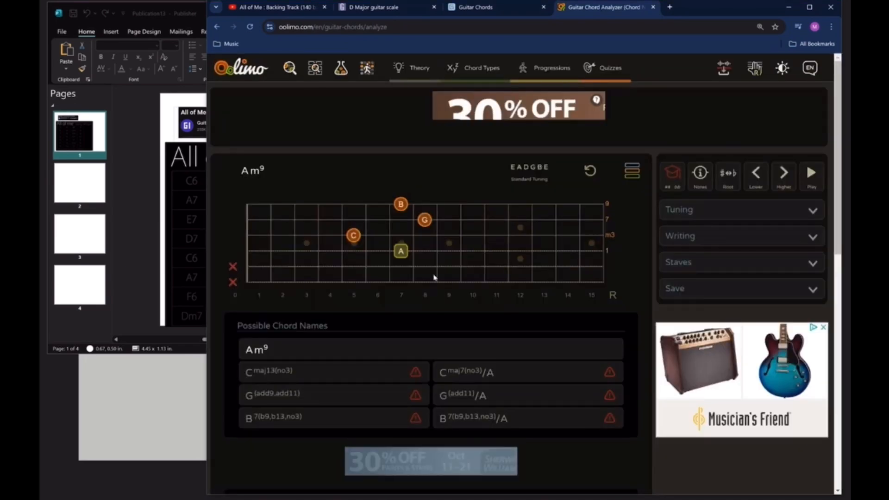
pyautogui.click(472, 251)
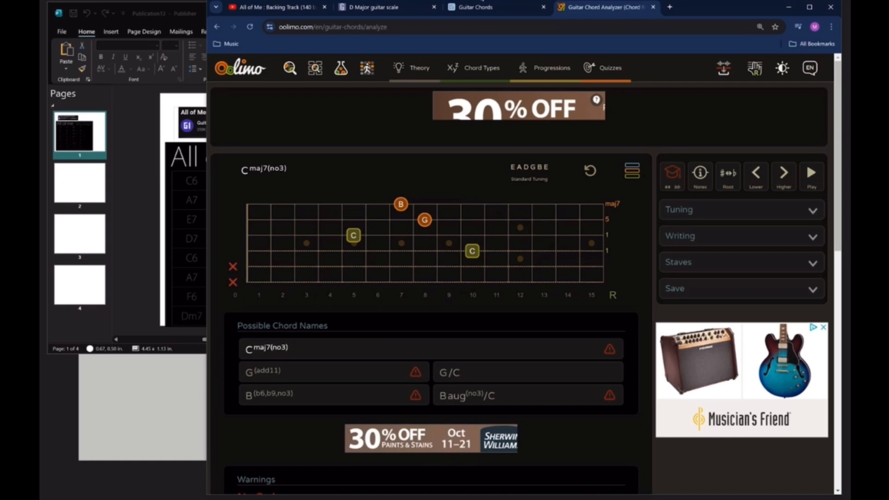
# Step: Go to the Guitar Chords page, choose root C, expand the advanced chord types, and display the C 6 chord
pyautogui.click(480, 8)
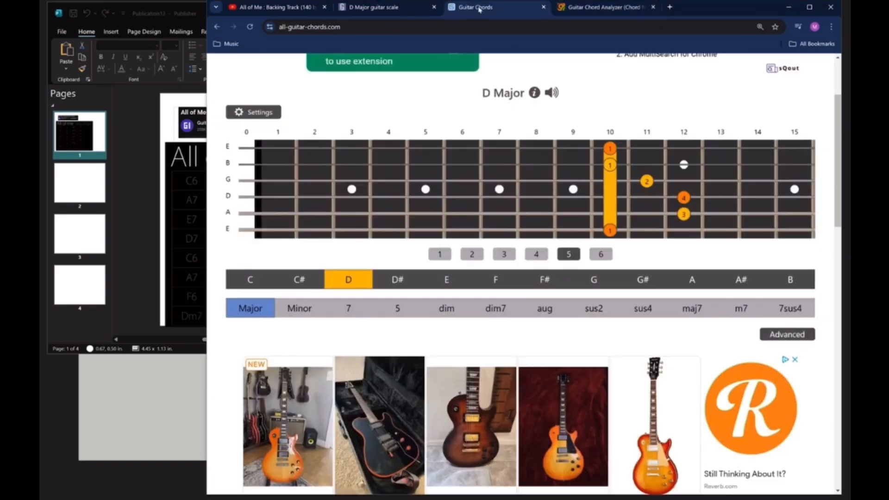
pyautogui.click(251, 281)
pyautogui.click(787, 335)
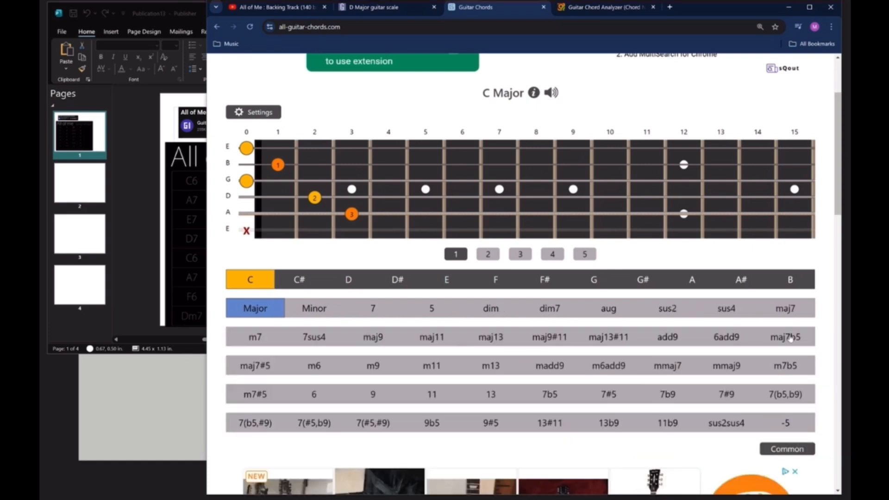
pyautogui.click(315, 395)
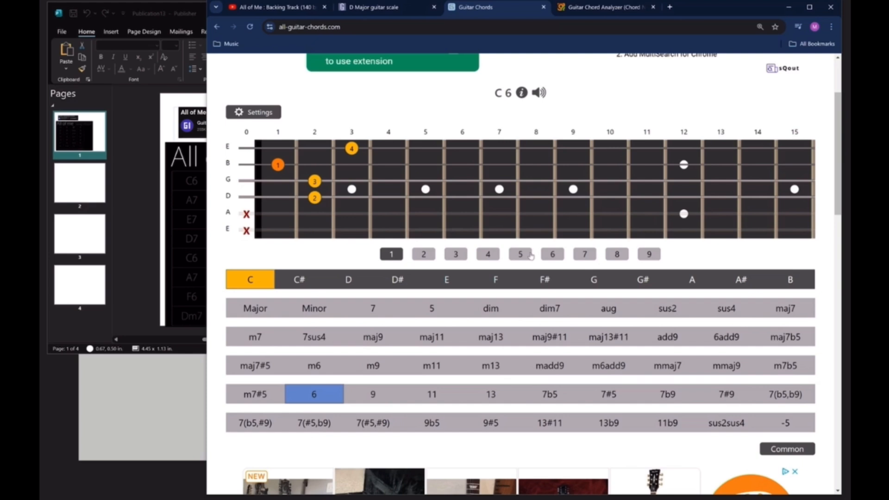
# Step: Compare C 6 voicings 5 and 6, and go back through voicings 5, 4, 3 and 2
pyautogui.click(531, 256)
pyautogui.click(553, 255)
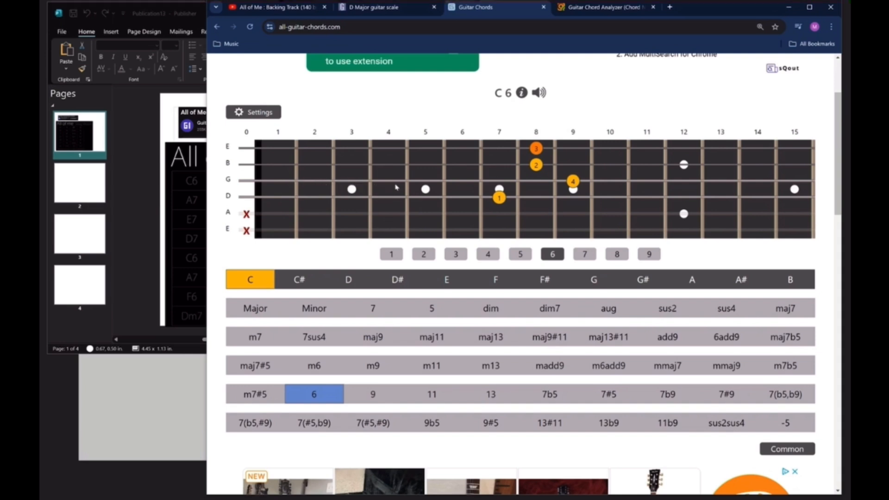
pyautogui.click(521, 254)
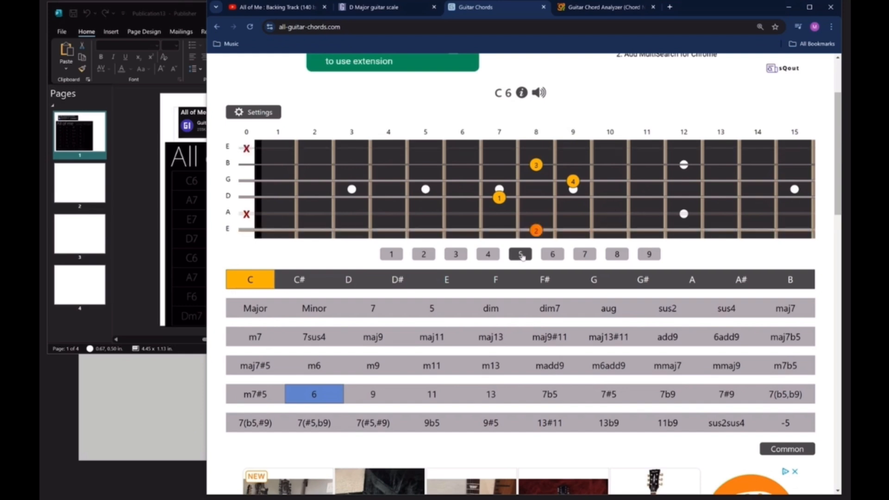
pyautogui.click(488, 254)
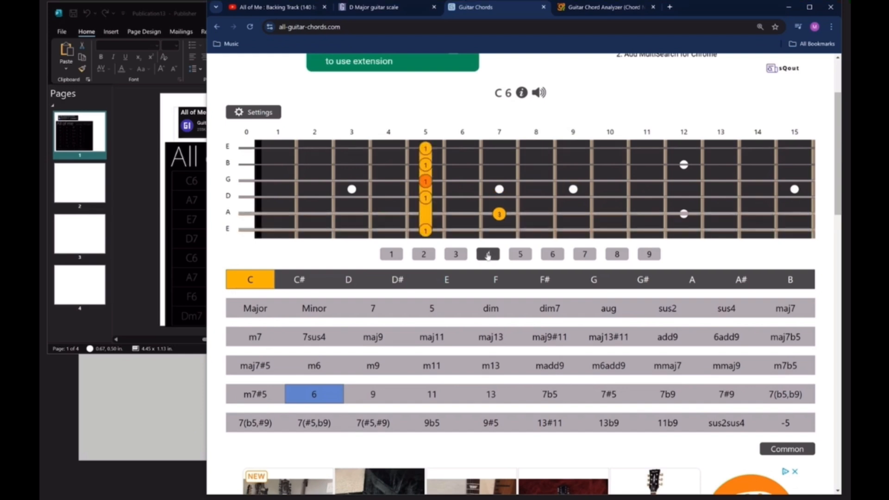
pyautogui.click(456, 254)
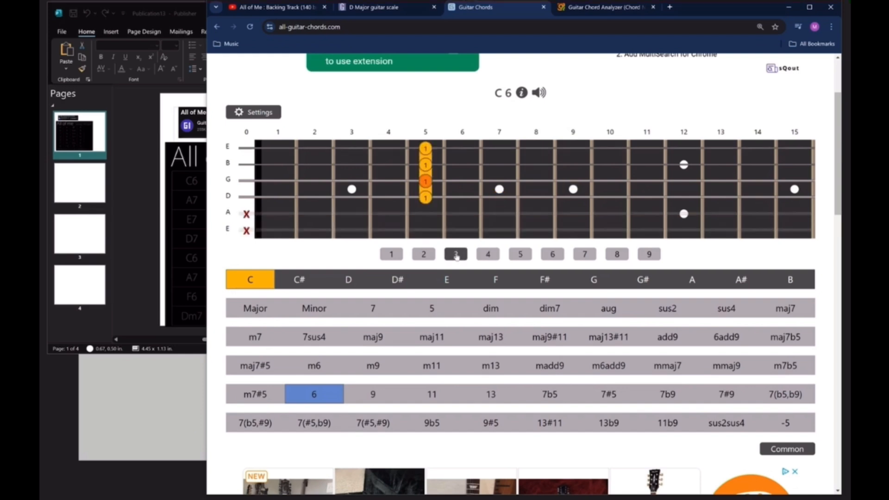
pyautogui.click(417, 257)
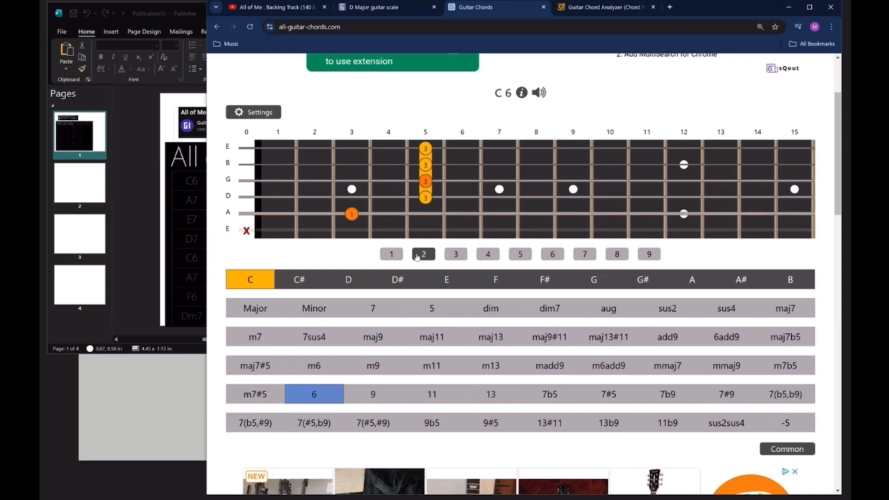
# Step: View C 6 voicing 3, and in the Oolimo analyzer try the D-string note at frets 7 and 9 before returning it to fret 10
pyautogui.click(456, 255)
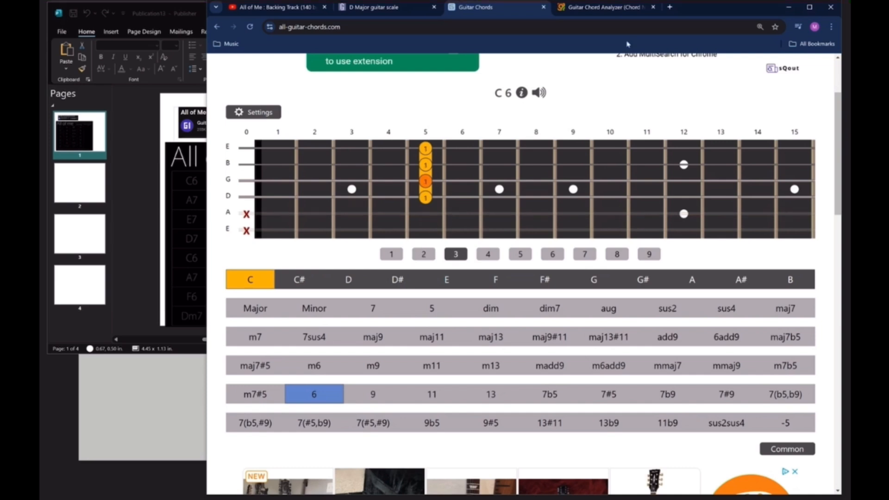
pyautogui.click(626, 7)
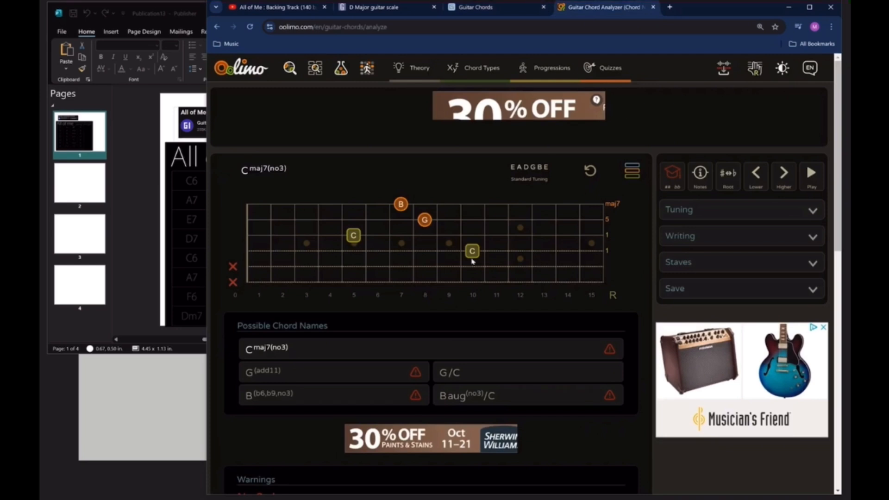
pyautogui.click(402, 250)
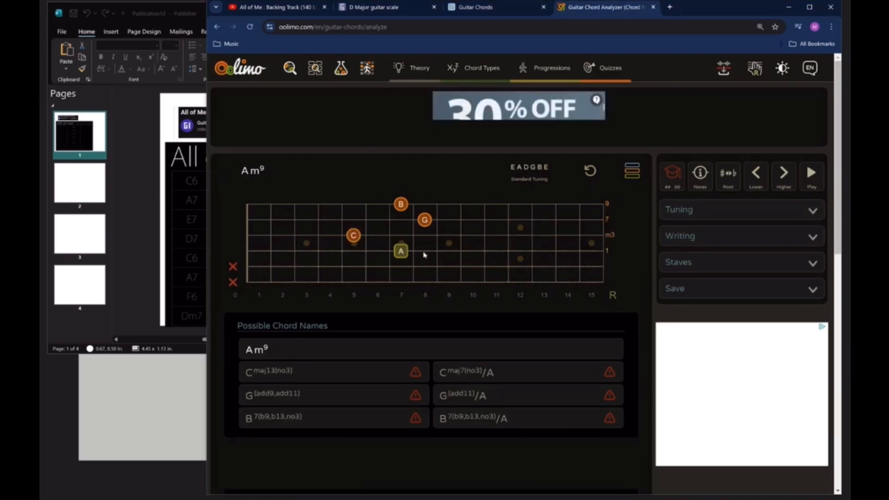
pyautogui.click(450, 251)
pyautogui.click(473, 250)
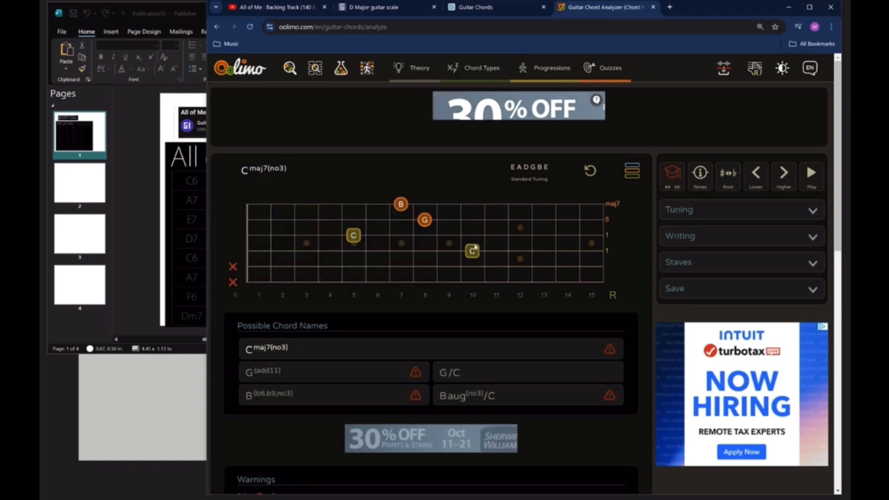
# Step: Place the G, B and high E notes at fret 10, and try the G-string note at frets 9 and 11
pyautogui.click(473, 235)
pyautogui.click(472, 220)
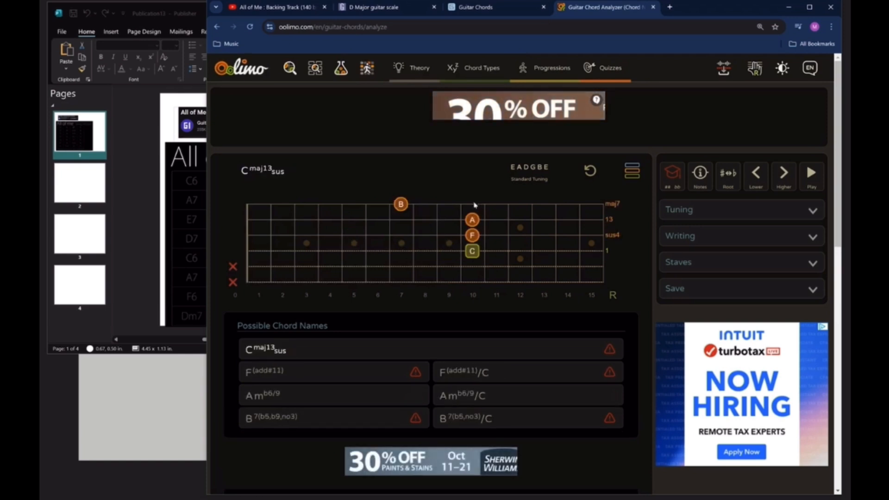
pyautogui.click(473, 204)
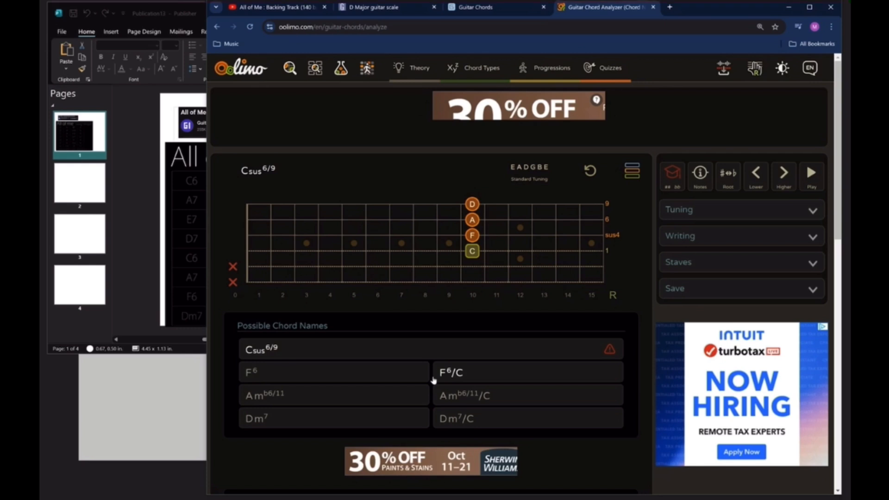
pyautogui.click(448, 236)
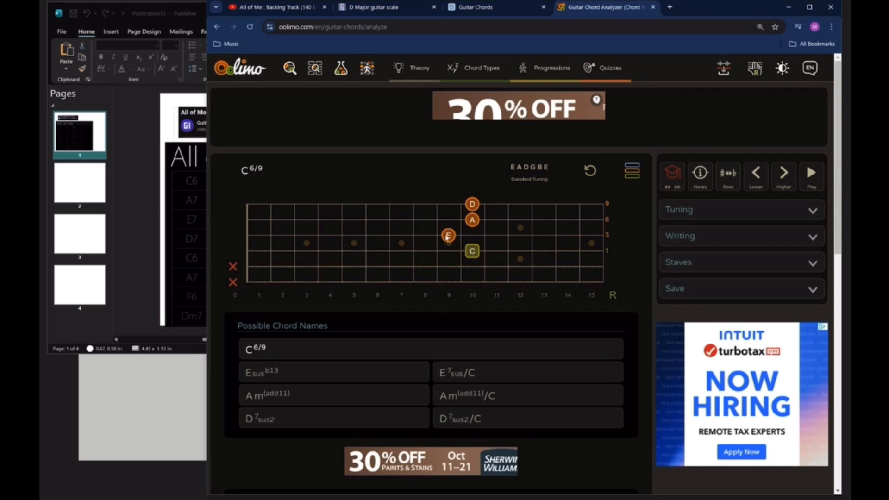
pyautogui.click(496, 236)
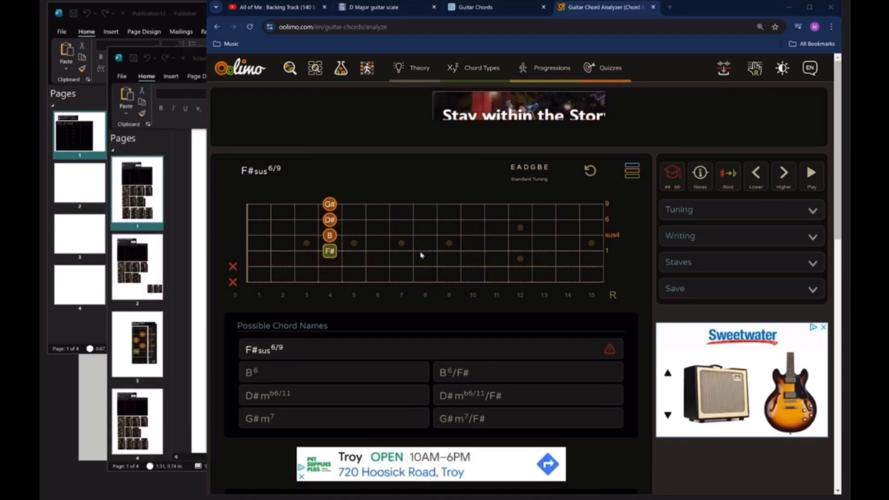
# Step: Try a four-note shape with A-string fret 7, D-string fret 9, G-string fret 6 and B-string fret 8, muting the high E string
pyautogui.click(401, 266)
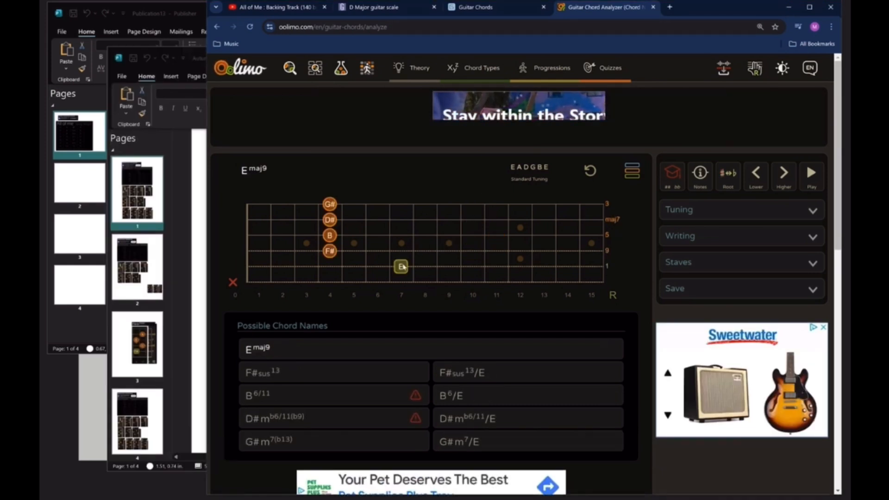
pyautogui.click(379, 236)
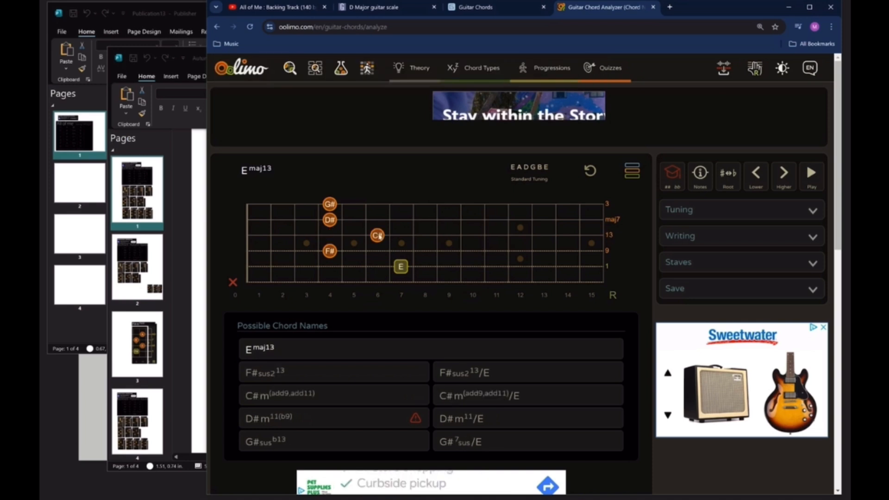
pyautogui.click(424, 221)
pyautogui.click(449, 251)
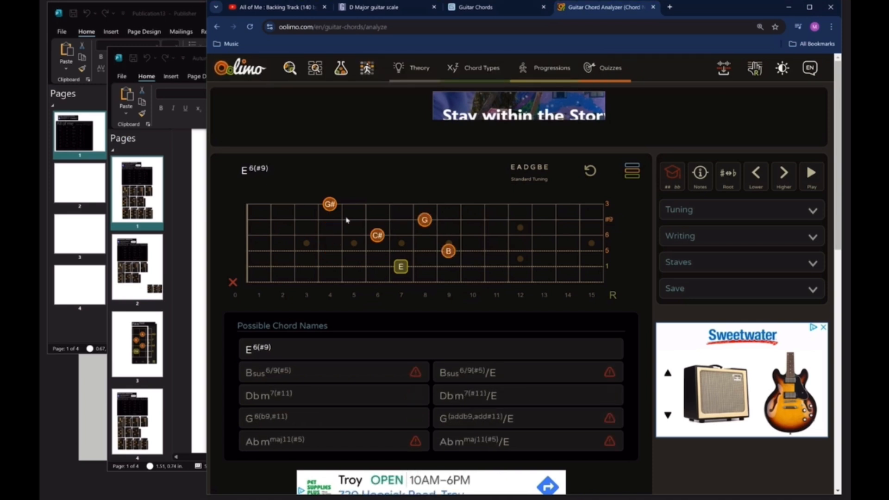
pyautogui.click(329, 204)
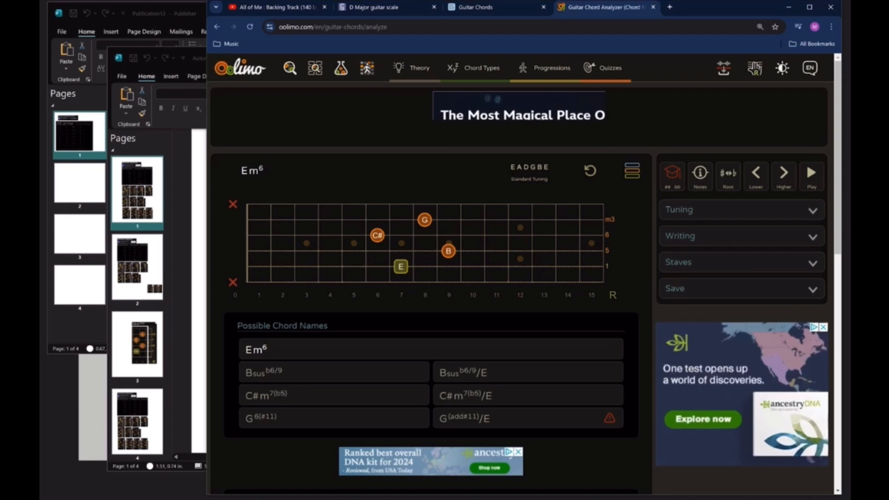
# Step: Check C 6 voicing 7 on Guitar Chords, enter D10, G12, B10 and high E12 in Oolimo, and choose C6 as the chord name
pyautogui.hotkey('ctrl', 'shift', 'Tab')
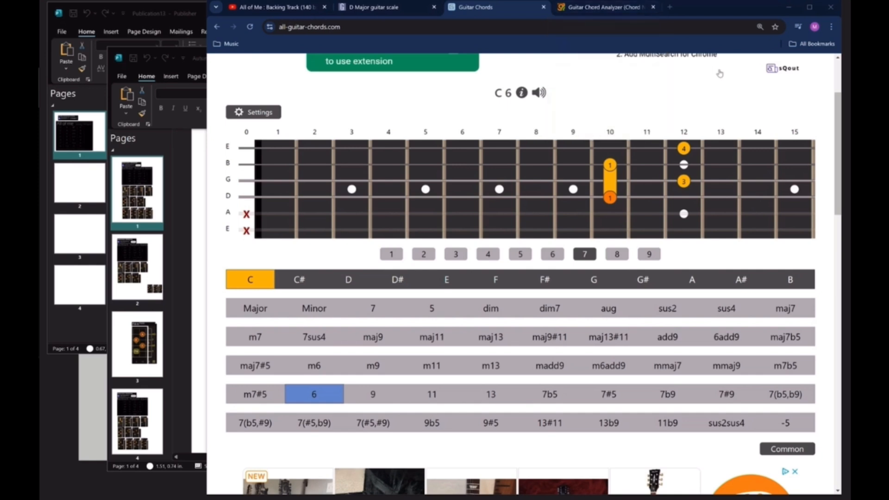
pyautogui.click(610, 10)
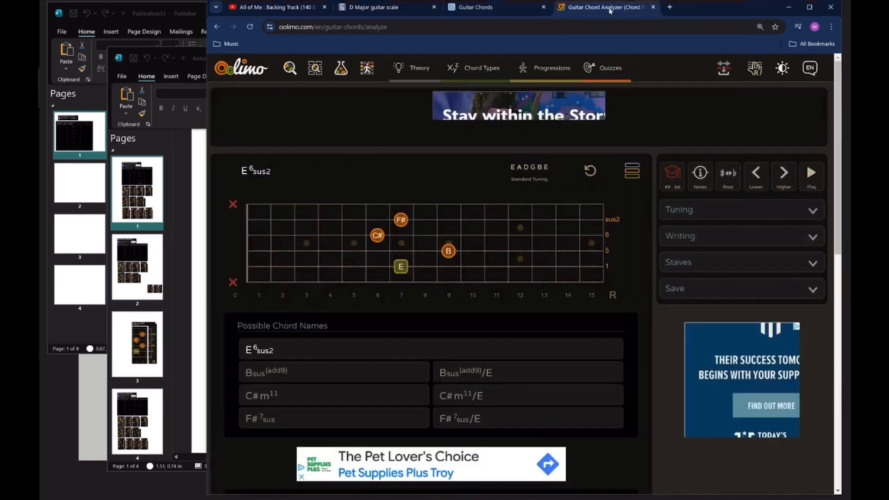
pyautogui.click(473, 251)
pyautogui.click(472, 220)
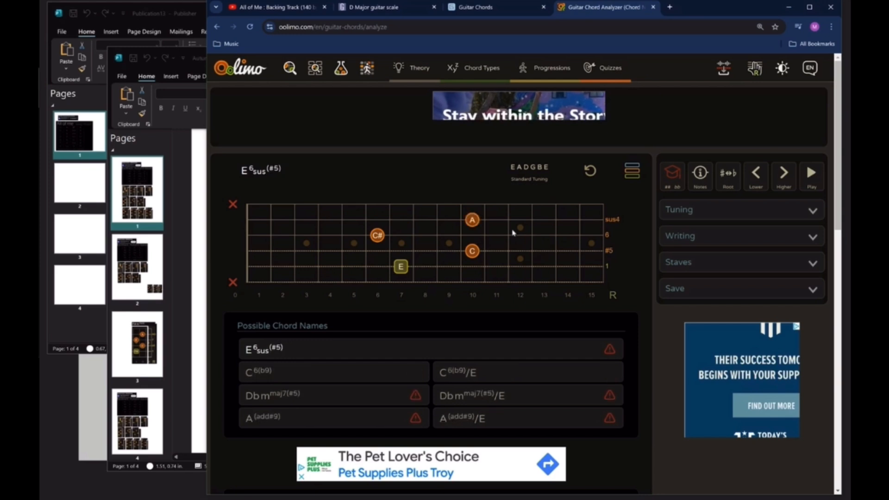
pyautogui.click(520, 235)
pyautogui.click(520, 204)
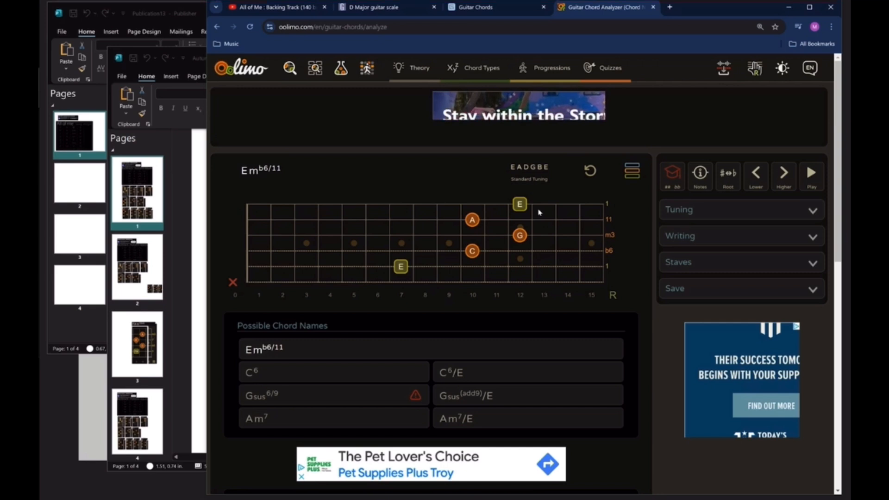
pyautogui.click(311, 376)
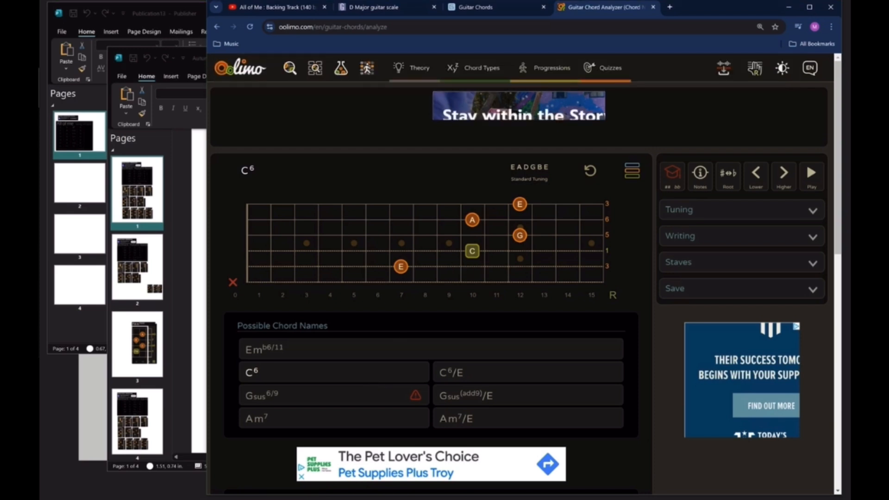
pyautogui.hotkey('alt', 'Tab')
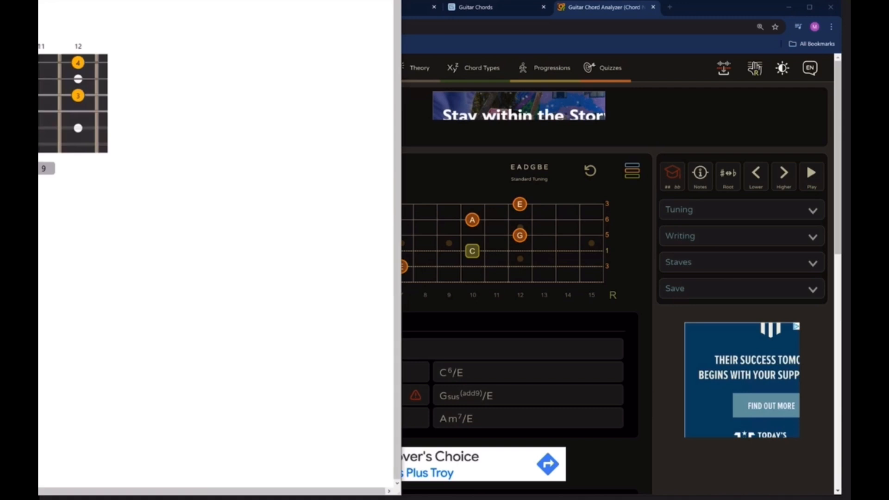
pyautogui.hotkey('alt', 'Tab')
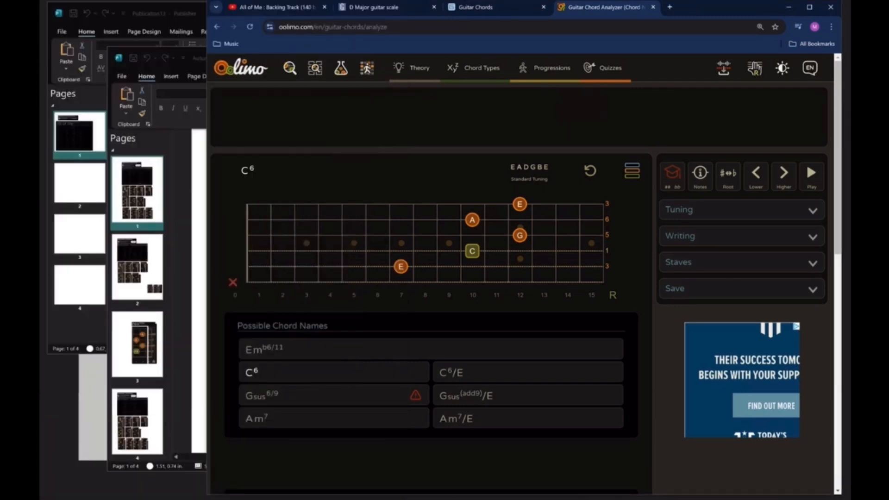
pyautogui.hotkey('alt', 'Tab')
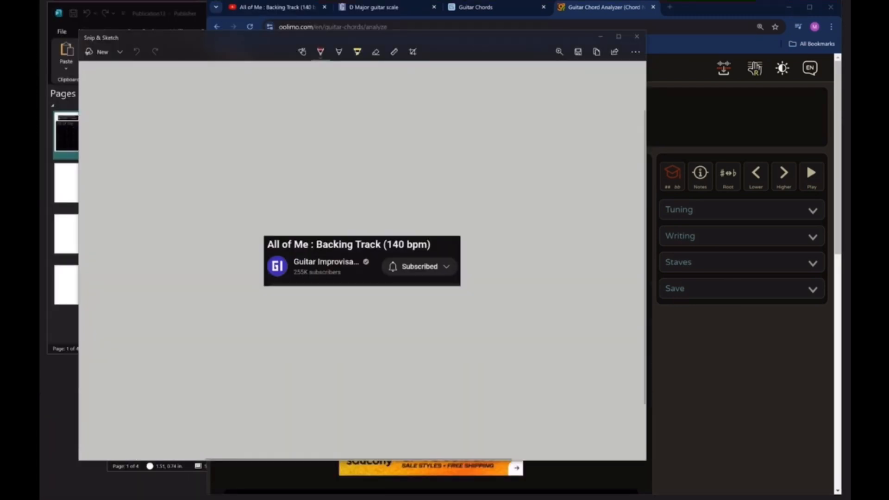
pyautogui.click(102, 52)
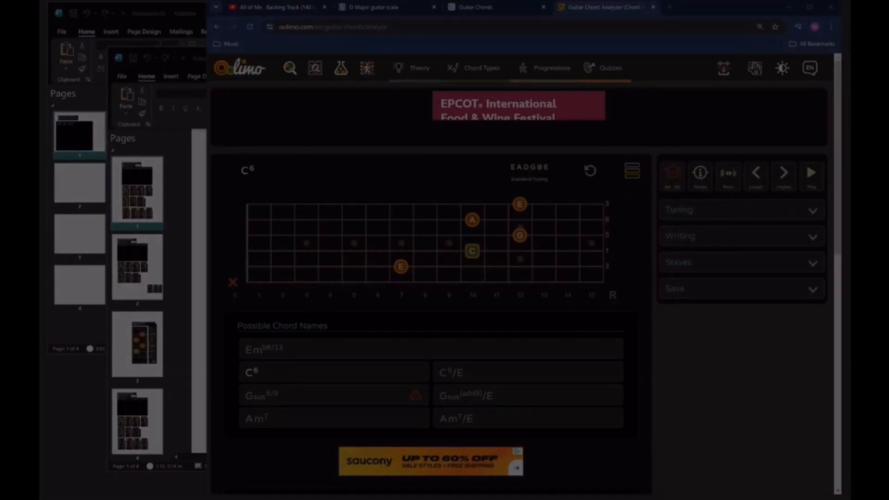
pyautogui.press('Escape')
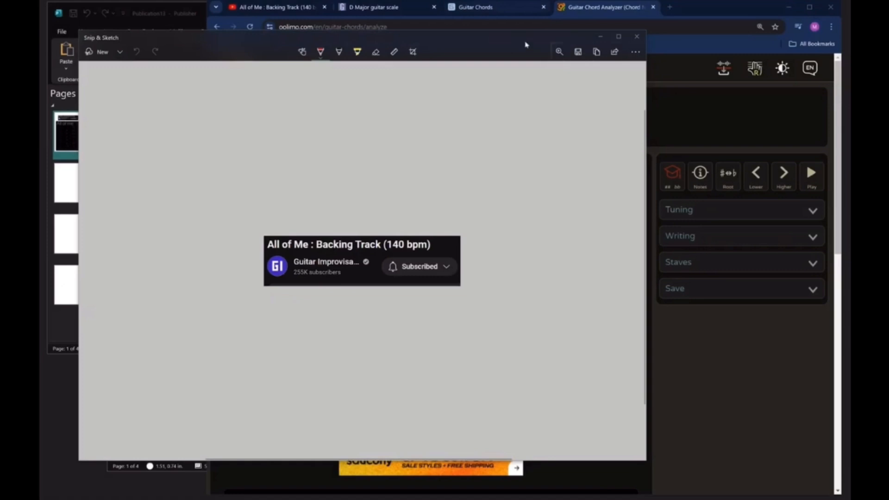
# Step: Mute the A string in Oolimo and snip the C6 shape at frets 10 to 12, including the fret numbers, with Snip & Sketch
pyautogui.click(675, 79)
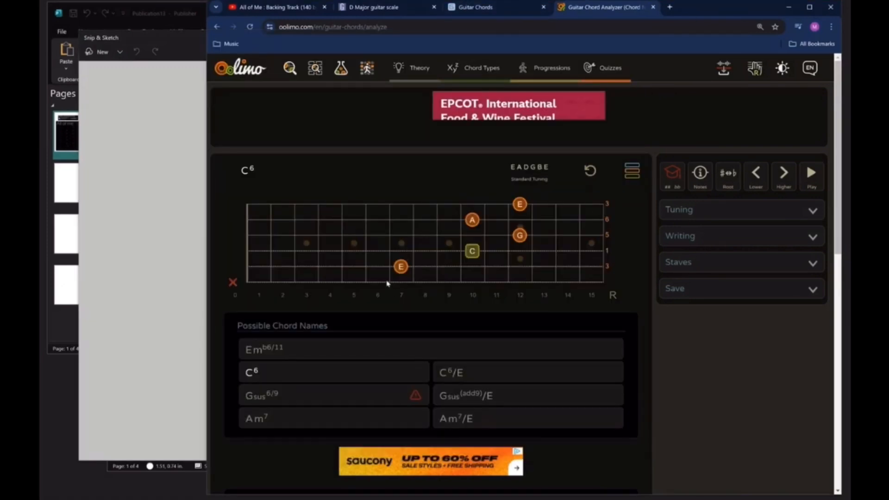
pyautogui.click(401, 267)
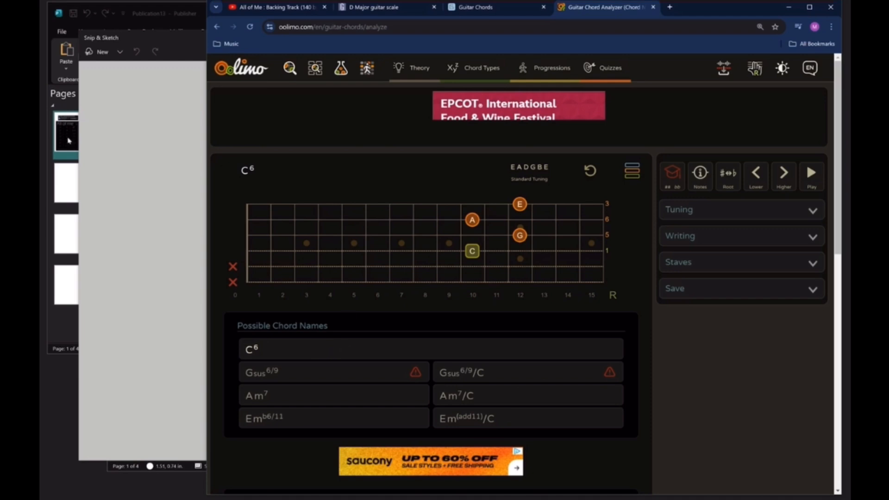
pyautogui.hotkey('alt', 'Tab')
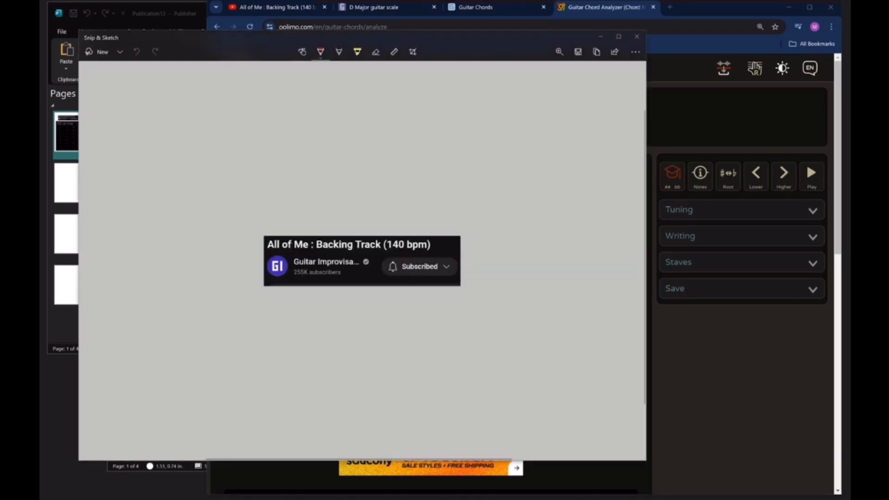
pyautogui.click(100, 53)
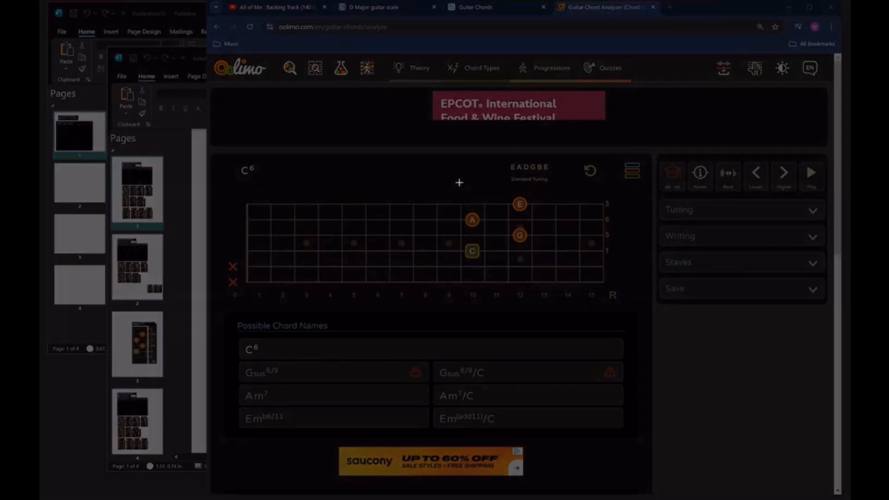
pyautogui.moveTo(454, 189); pyautogui.dragTo(533, 303)
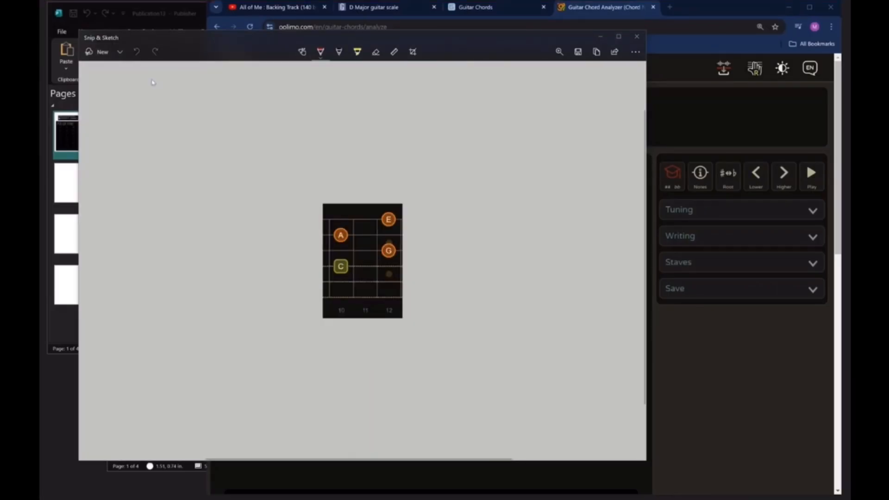
# Step: Paste the C6 diagram snip onto page 2 in Publisher, enlarge it to about 3.12 x 4.49 in., and place it in the page's left half
pyautogui.click(152, 29)
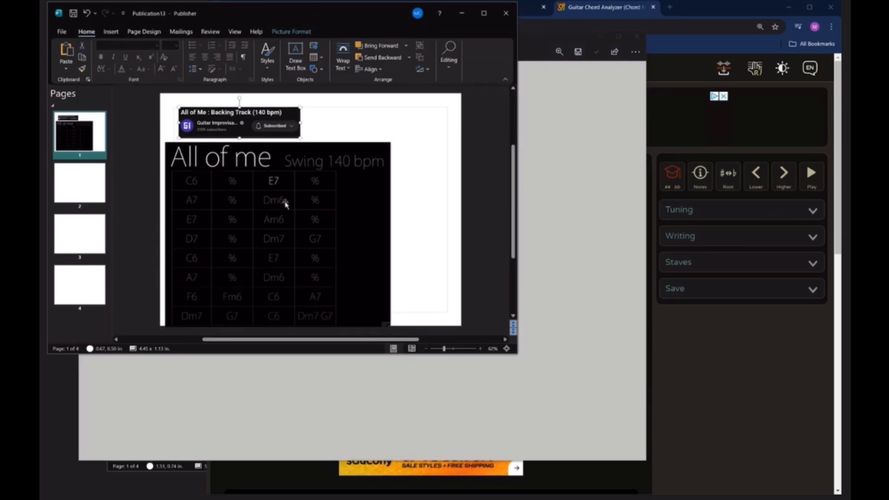
pyautogui.click(86, 190)
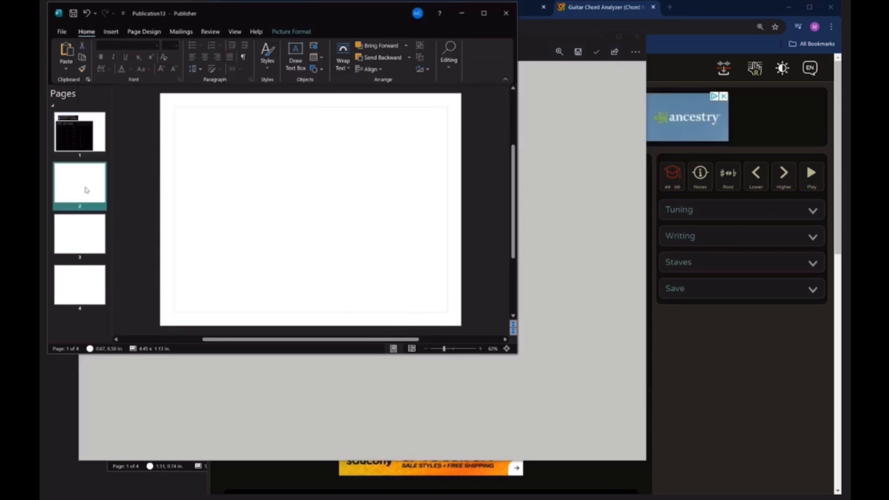
pyautogui.rightClick(225, 143)
pyautogui.click(246, 175)
pyautogui.moveTo(243, 183); pyautogui.dragTo(232, 246)
pyautogui.moveTo(251, 177); pyautogui.dragTo(285, 126)
pyautogui.moveTo(259, 157); pyautogui.dragTo(255, 202)
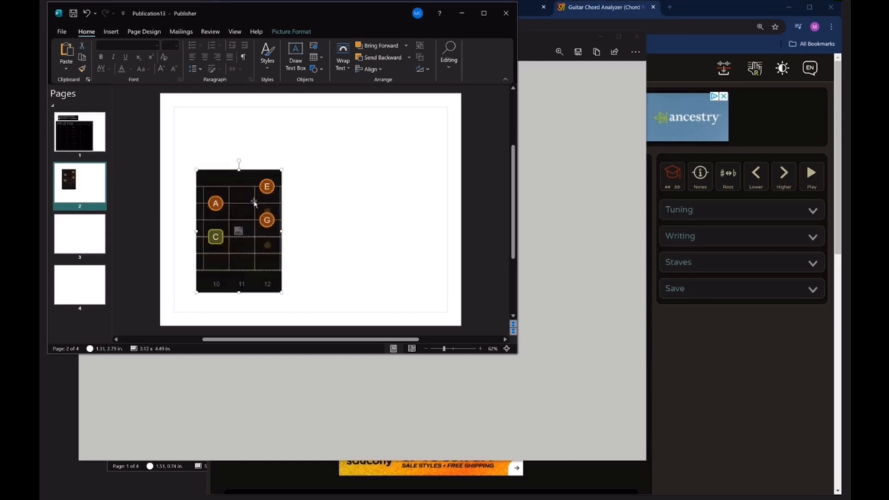
# Step: Switch back to Oolimo and snip the narrow strip of interval labels at the end of the C6 fretboard with Snip & Sketch
pyautogui.click(727, 12)
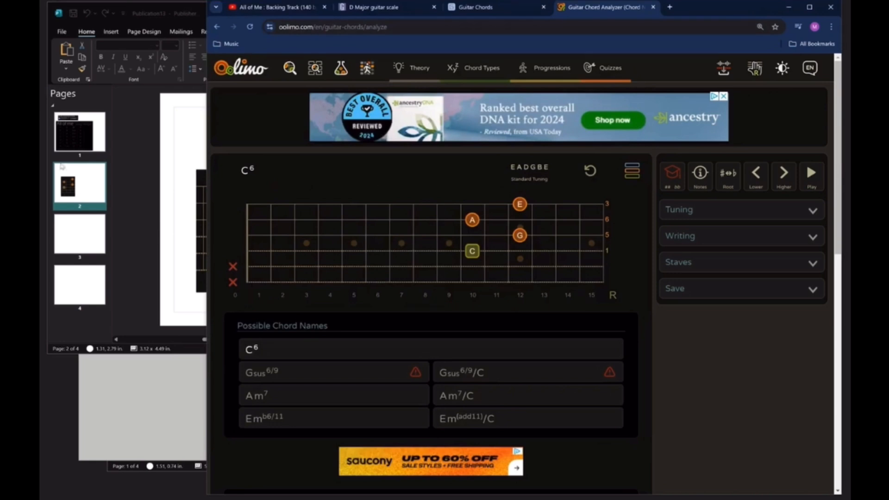
pyautogui.click(139, 401)
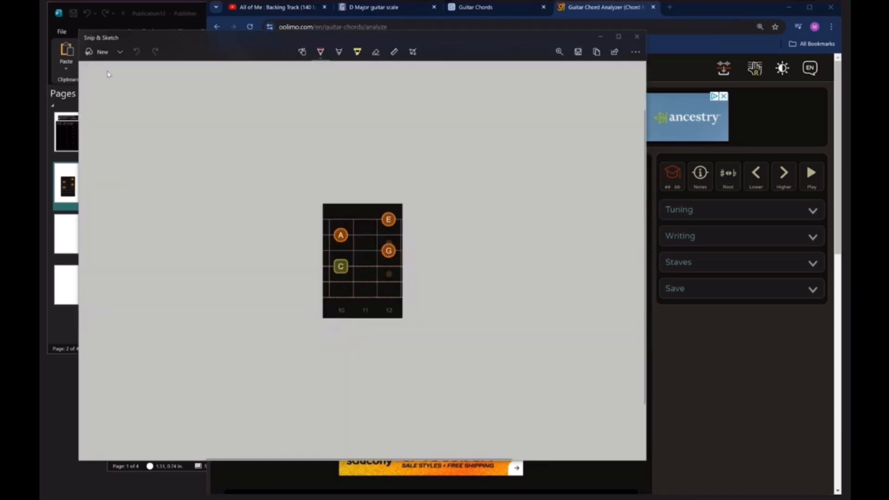
pyautogui.click(99, 52)
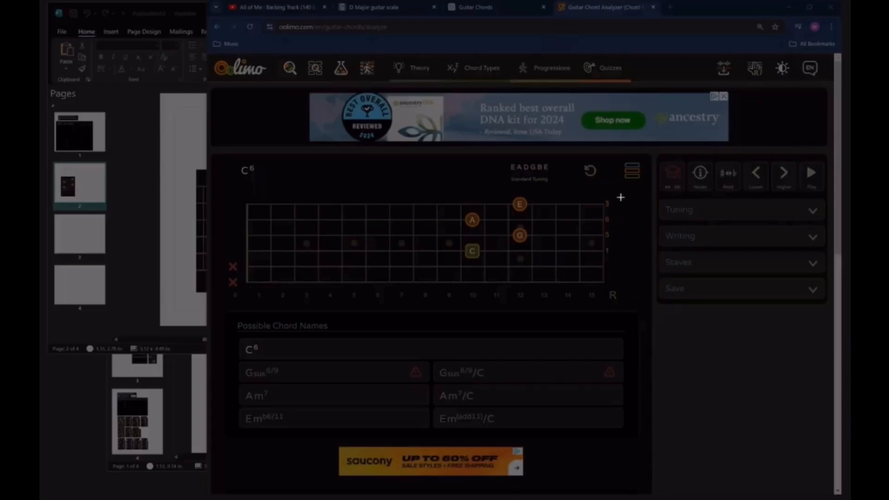
pyautogui.moveTo(596, 190); pyautogui.dragTo(622, 305)
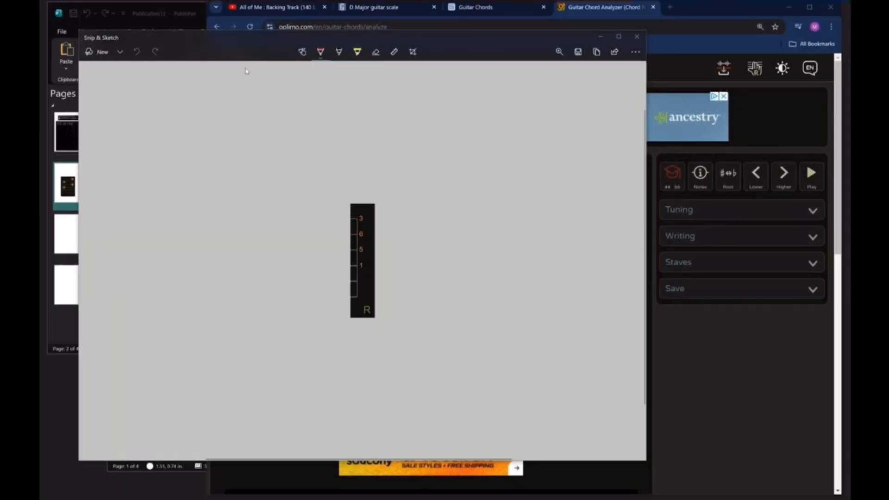
# Step: Paste the interval label strip onto page 2 in Publisher, place it right of the C6 diagram, and enlarge it to roughly the diagram's height
pyautogui.click(181, 28)
pyautogui.rightClick(326, 201)
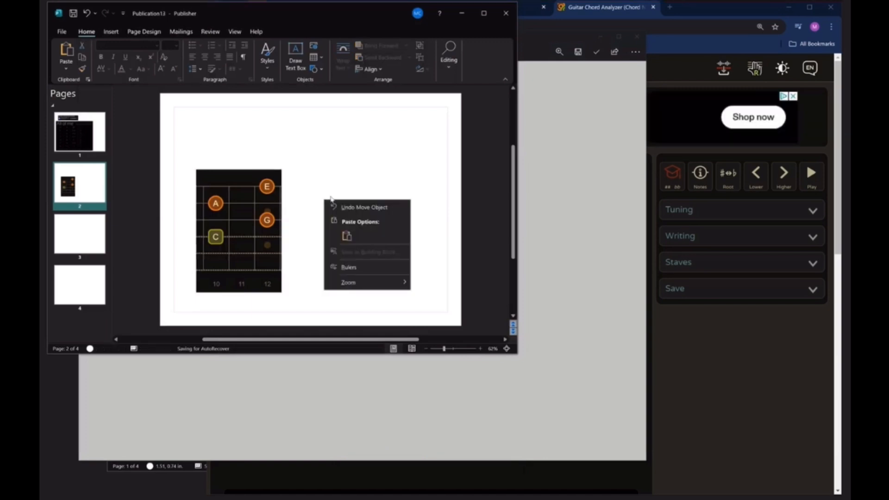
pyautogui.click(346, 235)
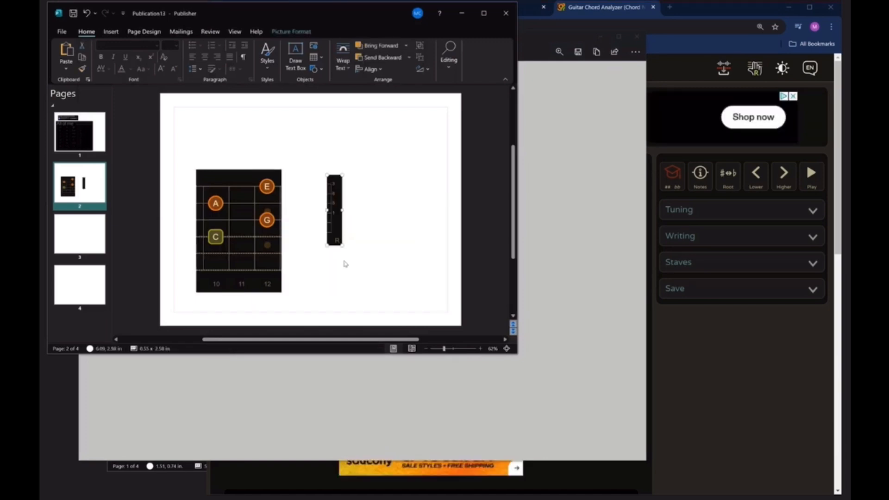
pyautogui.moveTo(344, 252); pyautogui.dragTo(307, 246)
pyautogui.click(340, 295)
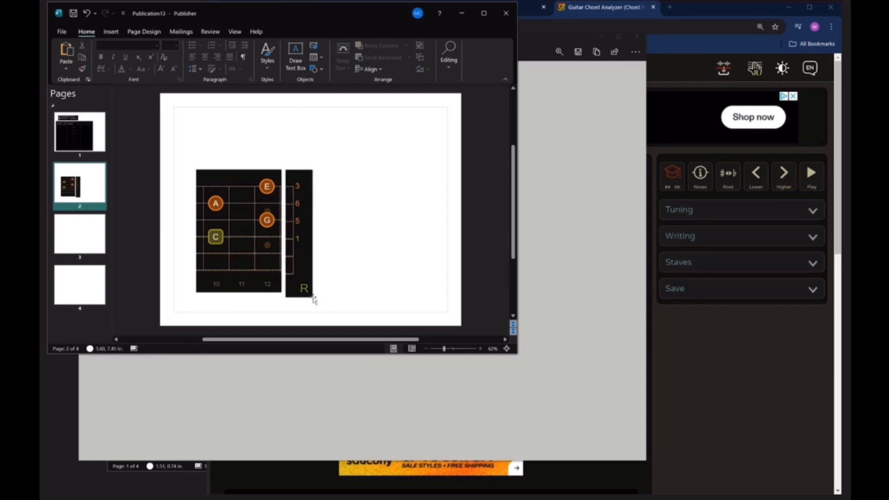
# Step: Fine-tune the interval strip to about 0.95 x 4.49 in. and nudge it closer to the C6 diagram's right edge
pyautogui.click(306, 279)
pyautogui.moveTo(313, 293); pyautogui.dragTo(315, 291)
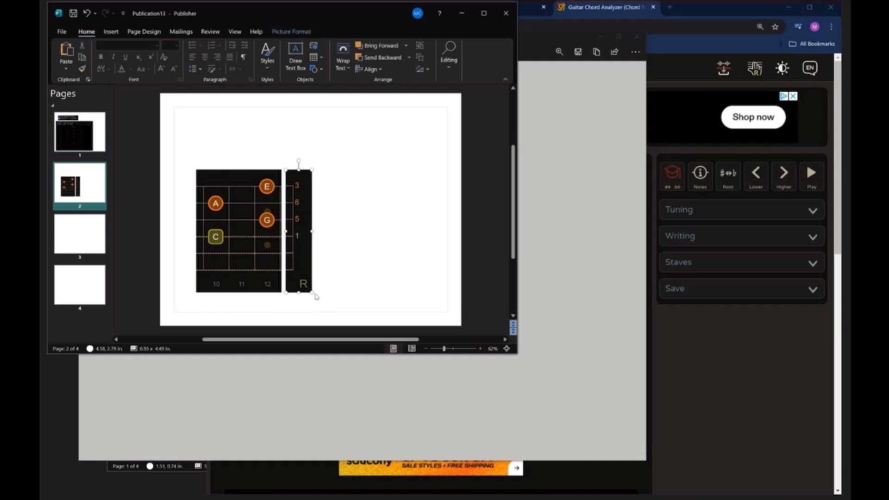
pyautogui.moveTo(313, 292); pyautogui.dragTo(316, 298)
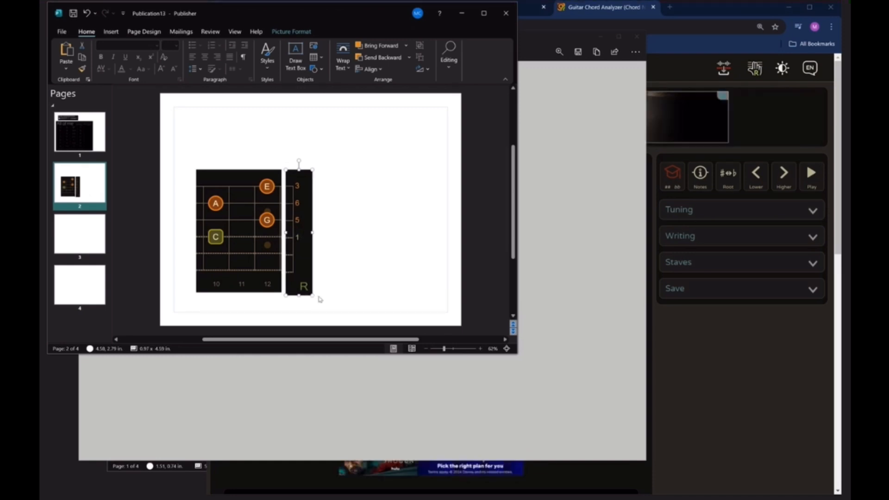
pyautogui.moveTo(315, 296); pyautogui.dragTo(314, 294)
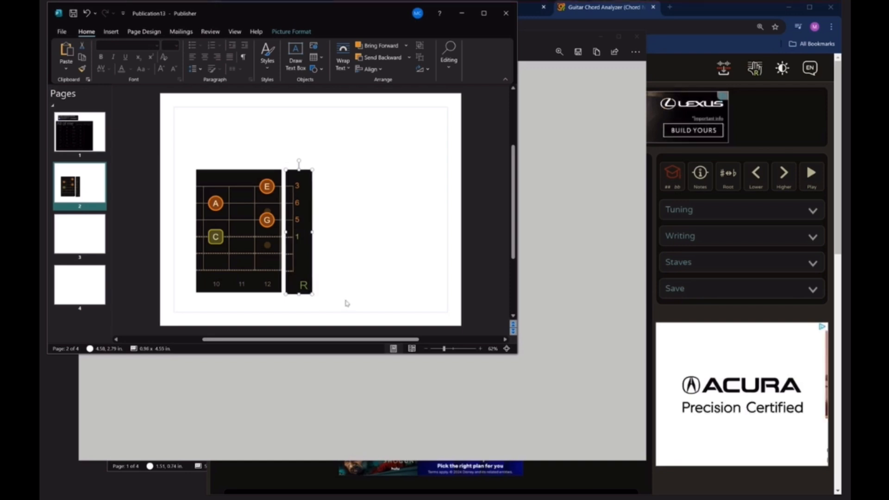
pyautogui.click(355, 294)
pyautogui.click(310, 288)
pyautogui.moveTo(311, 292); pyautogui.dragTo(309, 292)
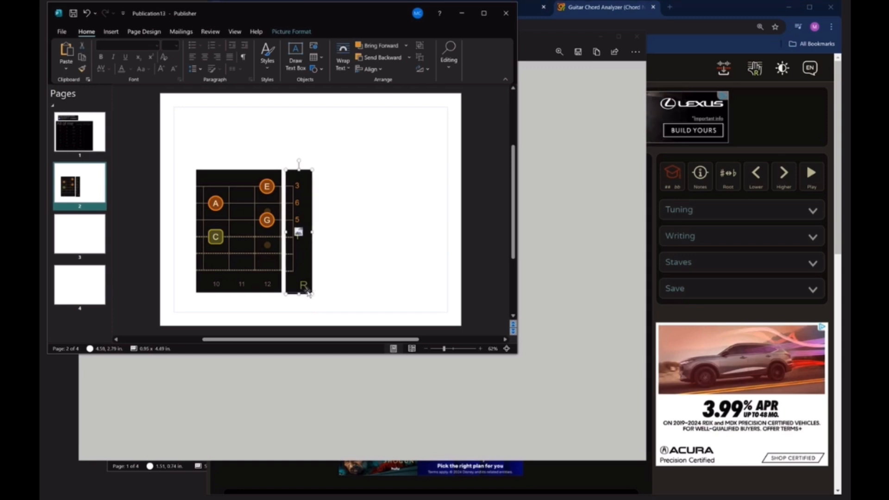
pyautogui.click(381, 283)
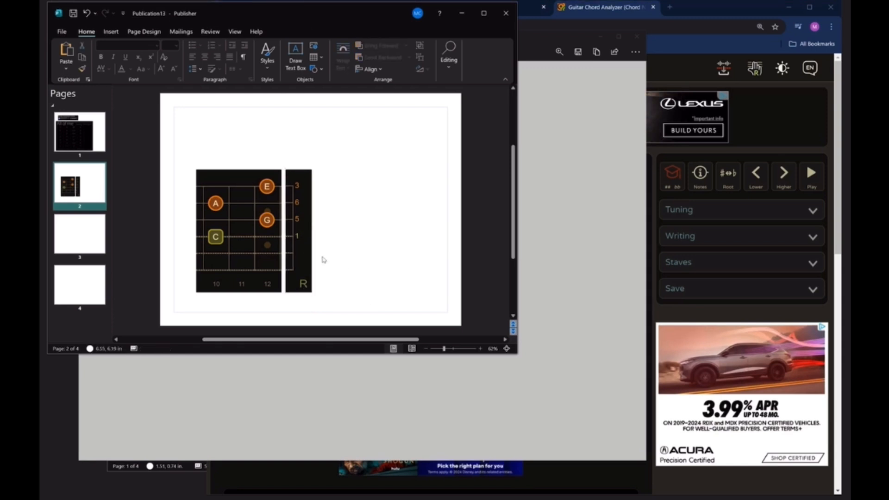
pyautogui.click(307, 253)
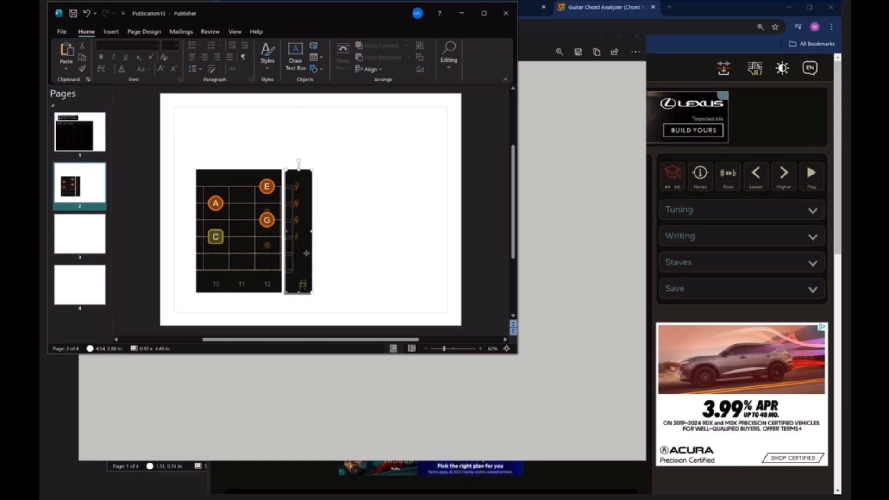
pyautogui.moveTo(307, 253); pyautogui.dragTo(306, 256)
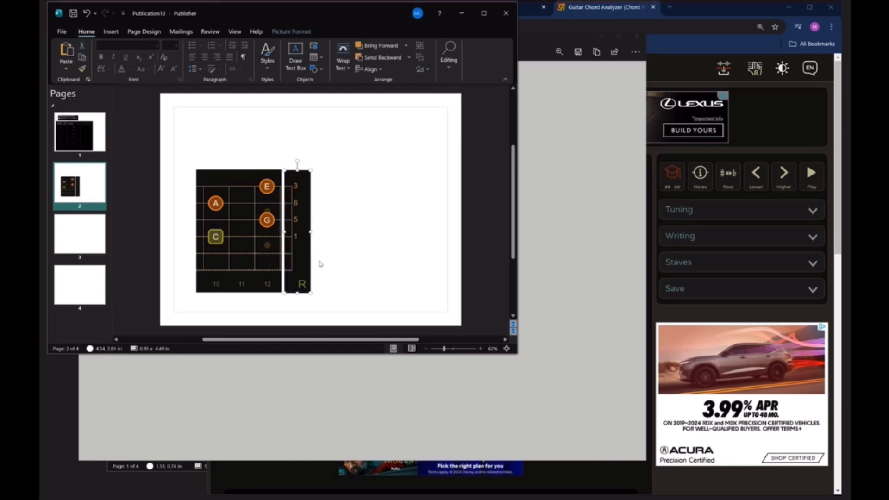
pyautogui.click(358, 250)
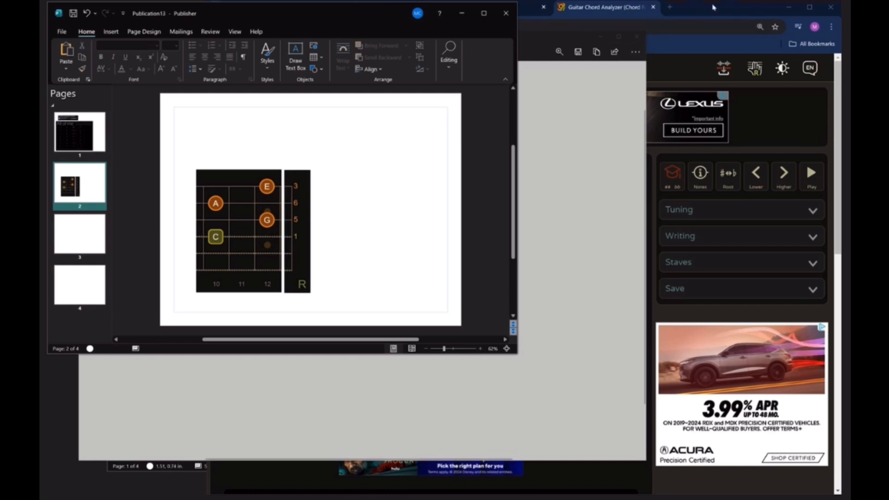
# Step: Switch back to Oolimo and snip the C6 chord name above the fretboard with Snip & Sketch
pyautogui.click(624, 7)
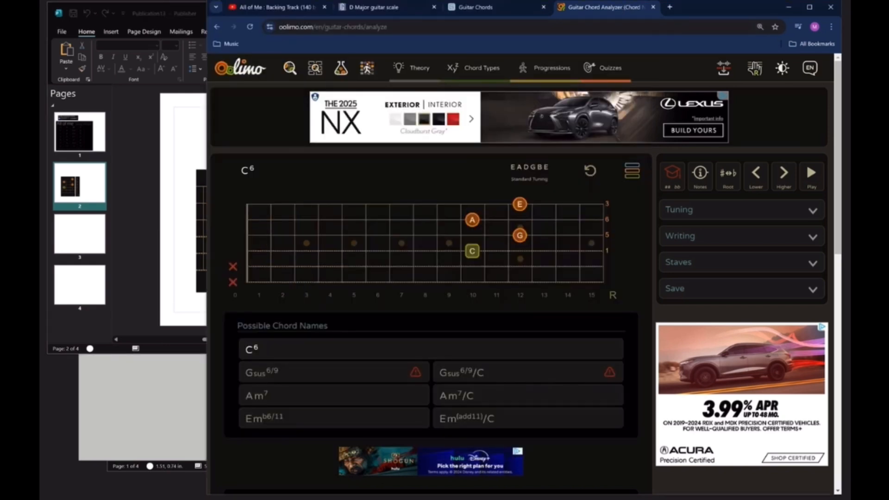
pyautogui.click(121, 402)
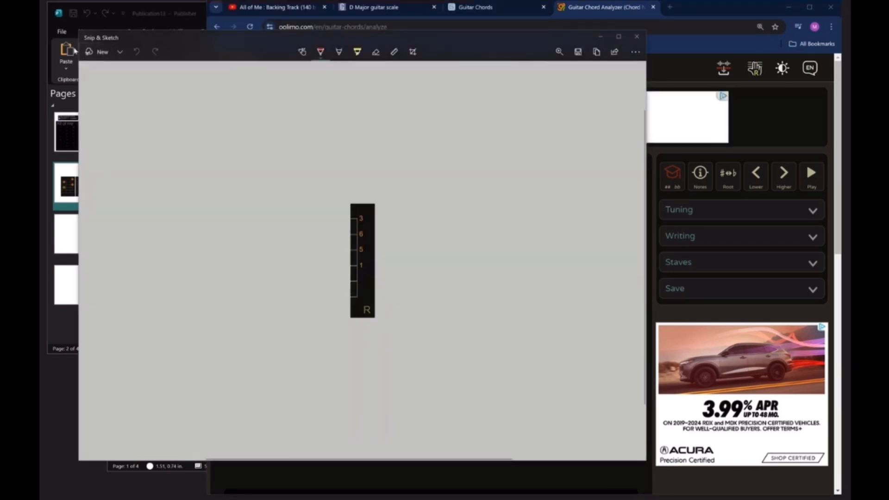
pyautogui.click(102, 52)
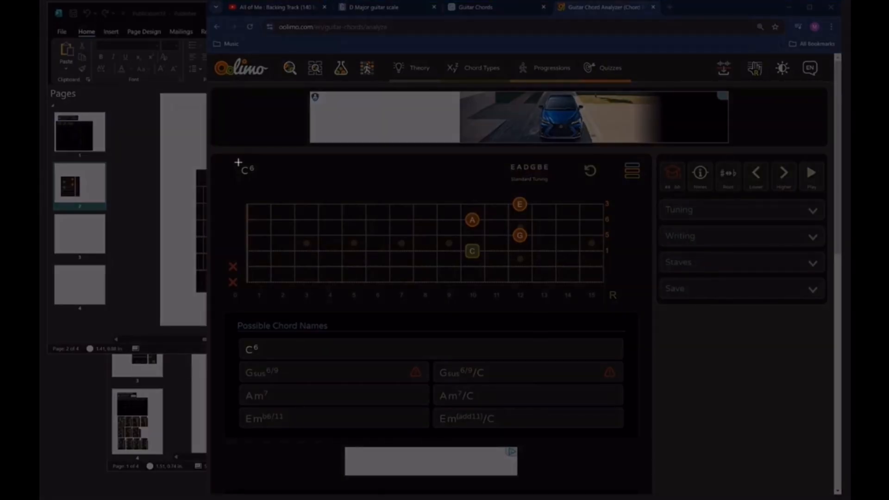
pyautogui.moveTo(238, 162)
pyautogui.mouseDown()
pyautogui.moveTo(291, 185)
pyautogui.moveTo(334, 182)
pyautogui.mouseUp()
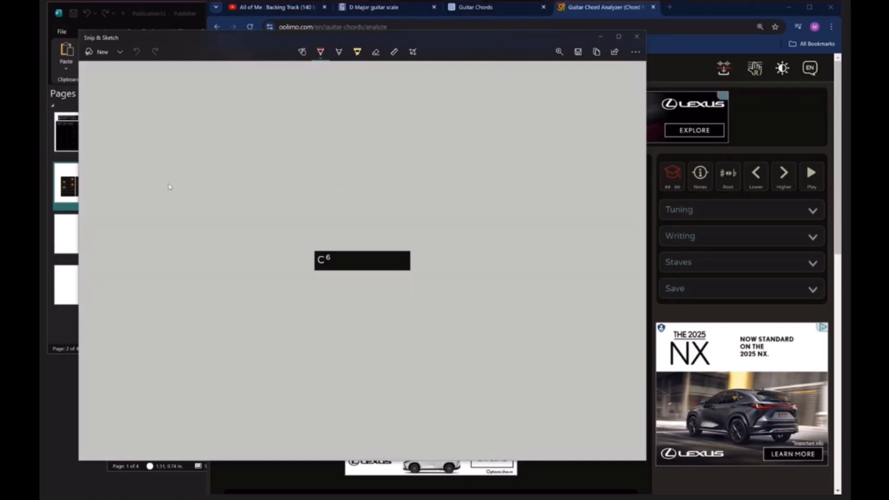
# Step: Paste the C6 name snip onto page 2 in Publisher and enlarge it as a heading spanning the diagram and interval strip
pyautogui.click(67, 177)
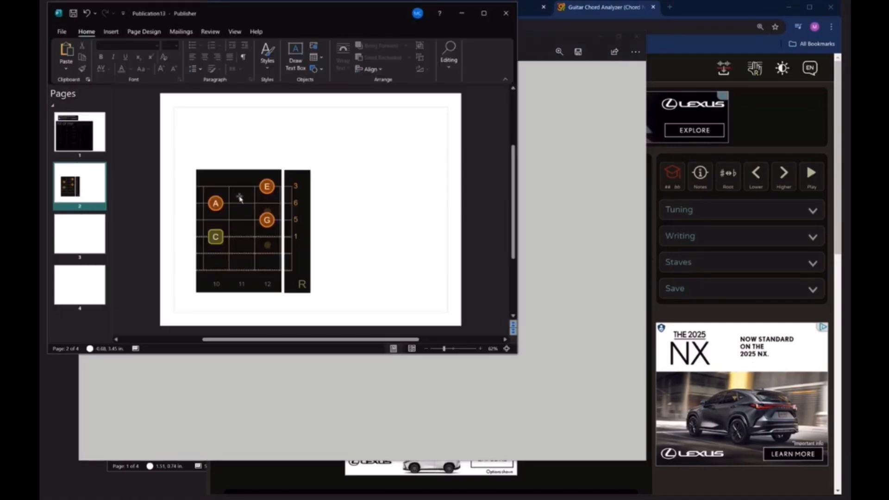
pyautogui.rightClick(215, 134)
pyautogui.click(237, 164)
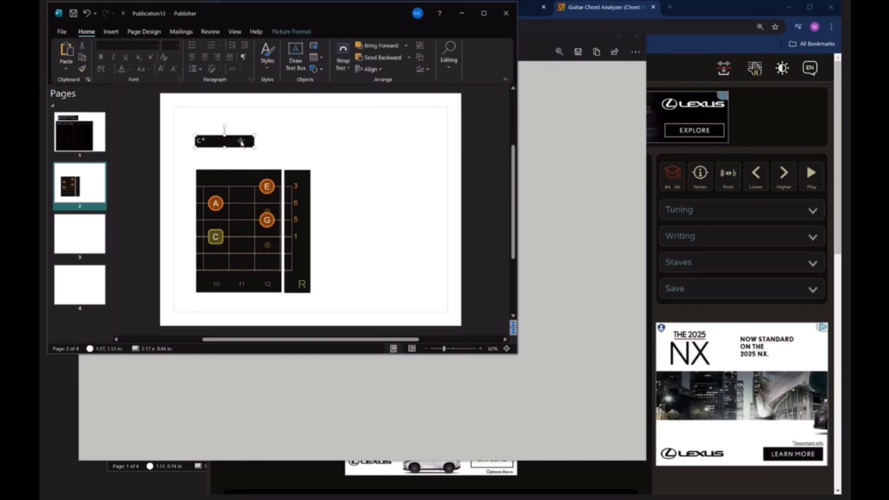
pyautogui.moveTo(245, 151); pyautogui.dragTo(307, 147)
pyautogui.click(354, 177)
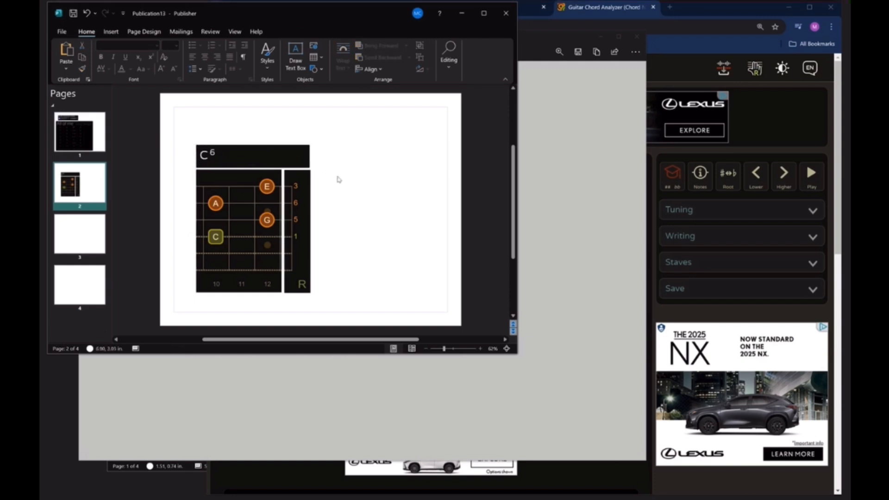
# Step: Snip the assembled C6 heading, diagram and interval strip as one image with Snip & Sketch, and paste it beside the originals on page 2
pyautogui.click(574, 275)
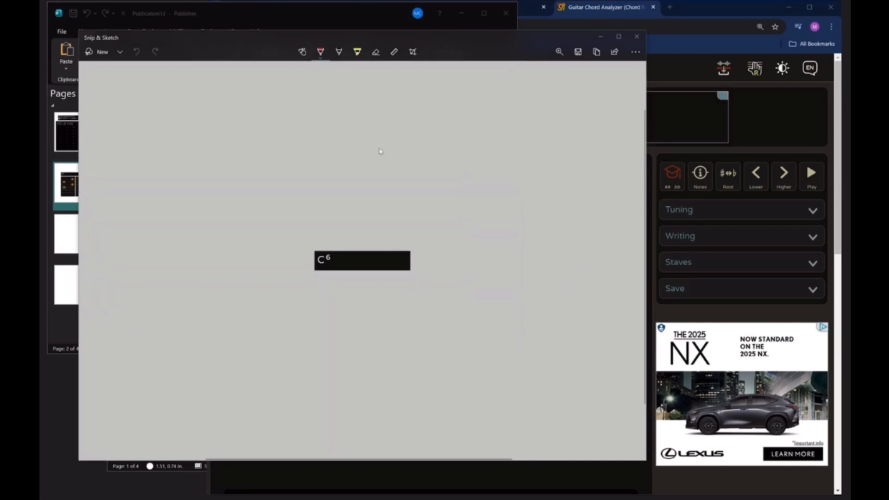
pyautogui.click(98, 52)
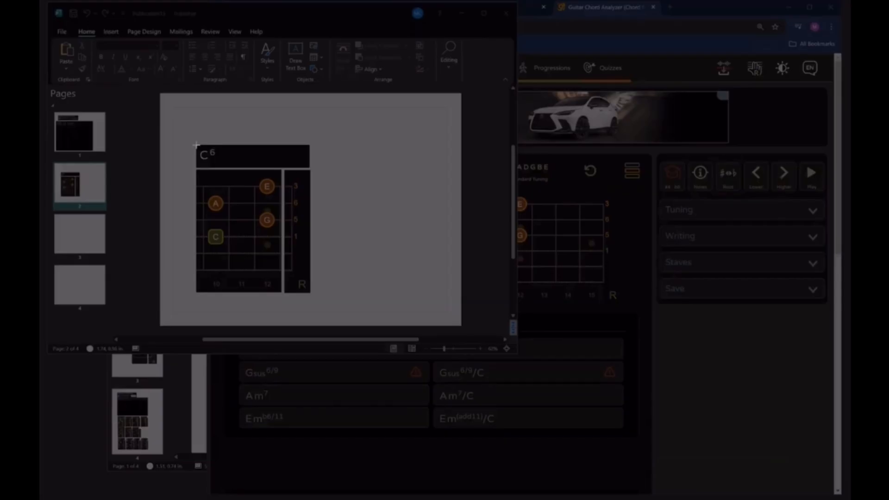
pyautogui.moveTo(197, 152); pyautogui.dragTo(310, 293)
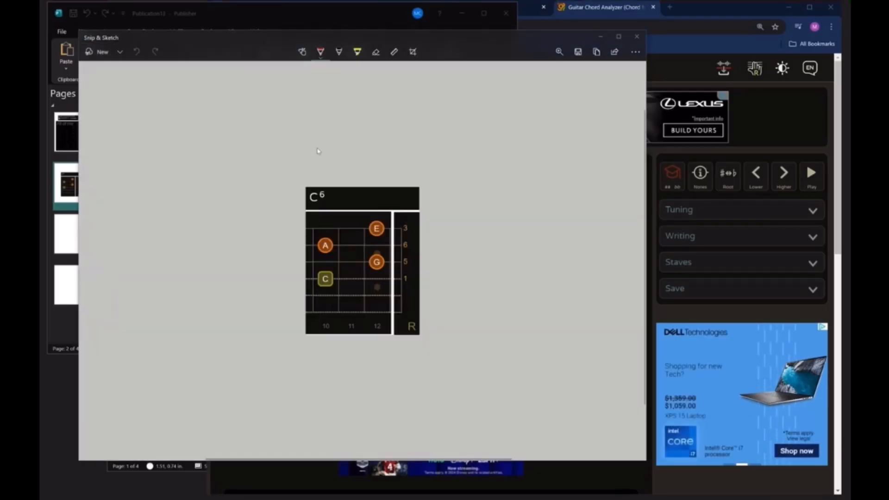
pyautogui.click(203, 14)
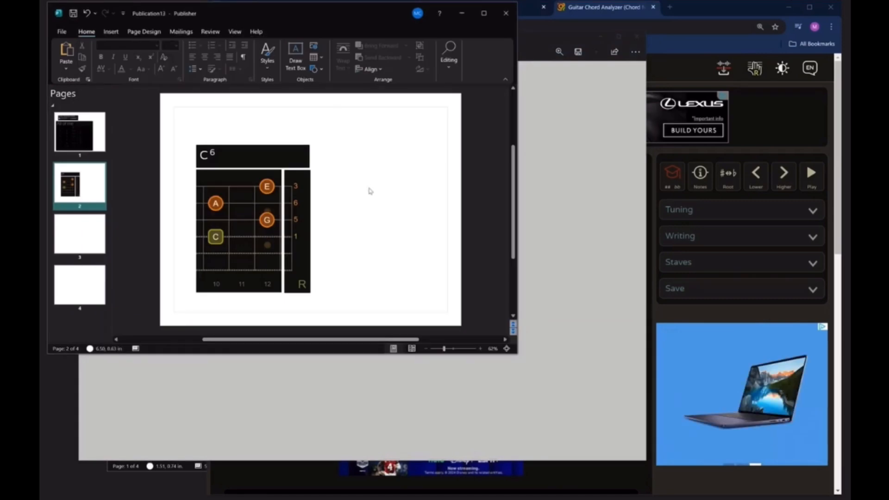
pyautogui.rightClick(369, 190)
pyautogui.click(392, 226)
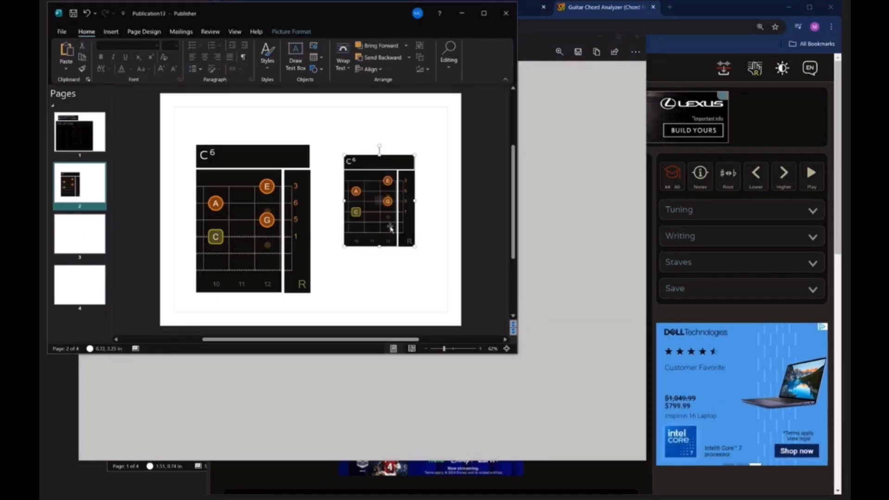
# Step: Delete the three original C6 pieces from page 2: the interval strip, the fret diagram and the heading
pyautogui.rightClick(297, 212)
pyautogui.click(317, 220)
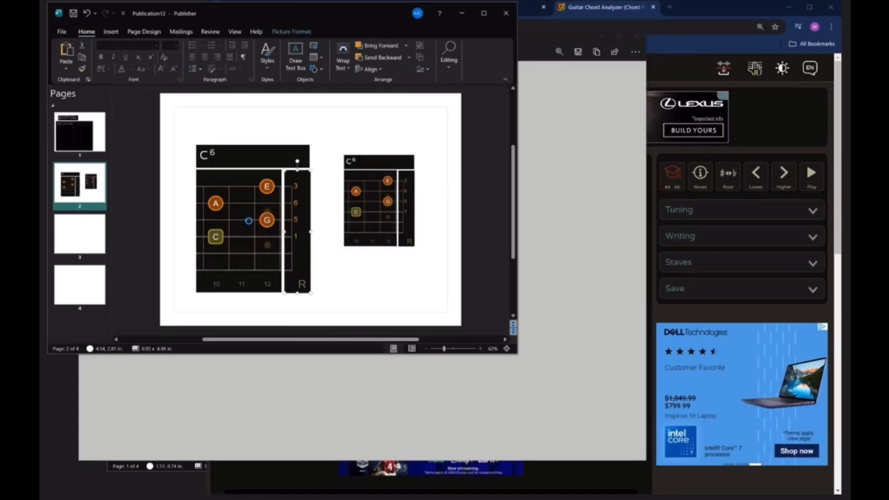
pyautogui.rightClick(246, 222)
pyautogui.click(280, 230)
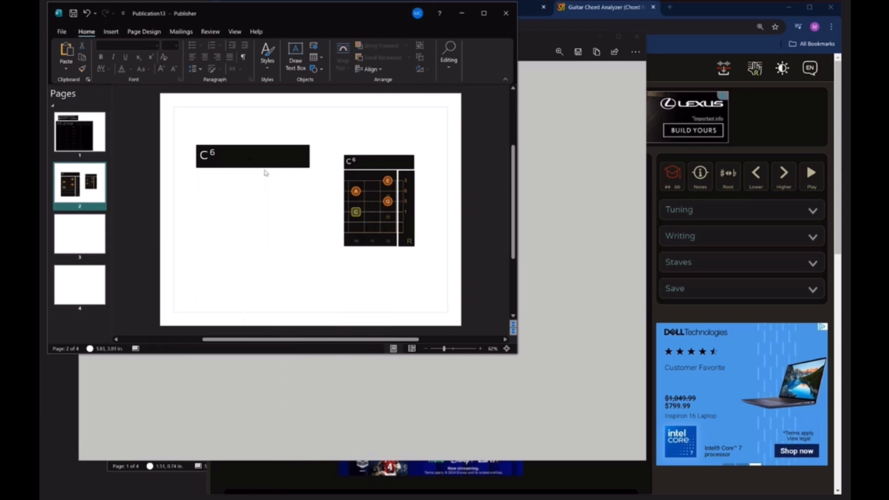
pyautogui.rightClick(262, 158)
pyautogui.click(286, 166)
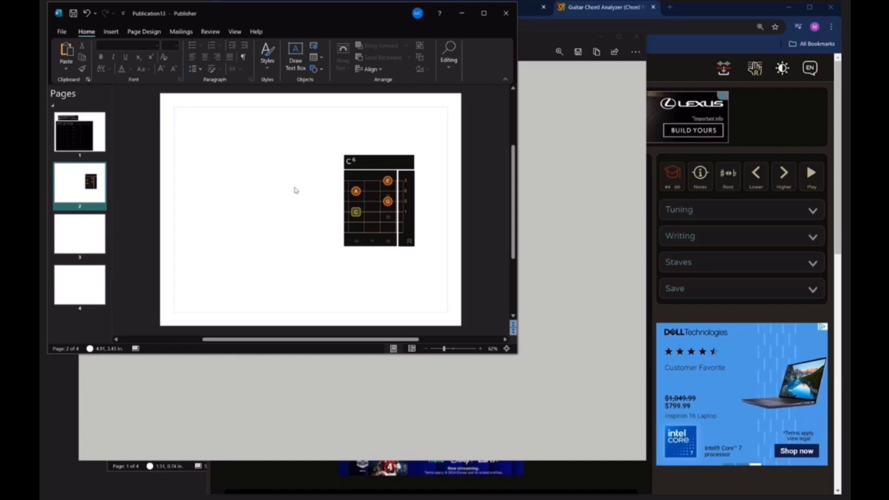
# Step: Change the publication's page orientation to portrait and enlarge the Publisher window
pyautogui.click(150, 34)
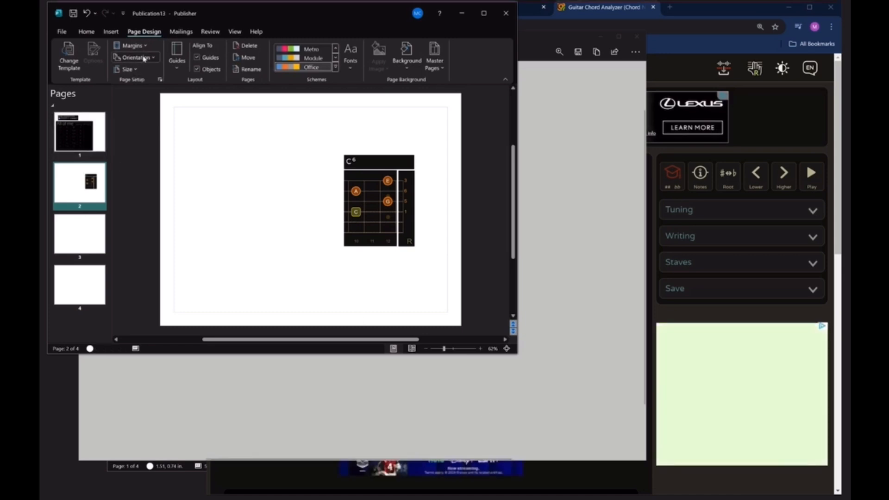
pyautogui.click(135, 57)
pyautogui.click(149, 75)
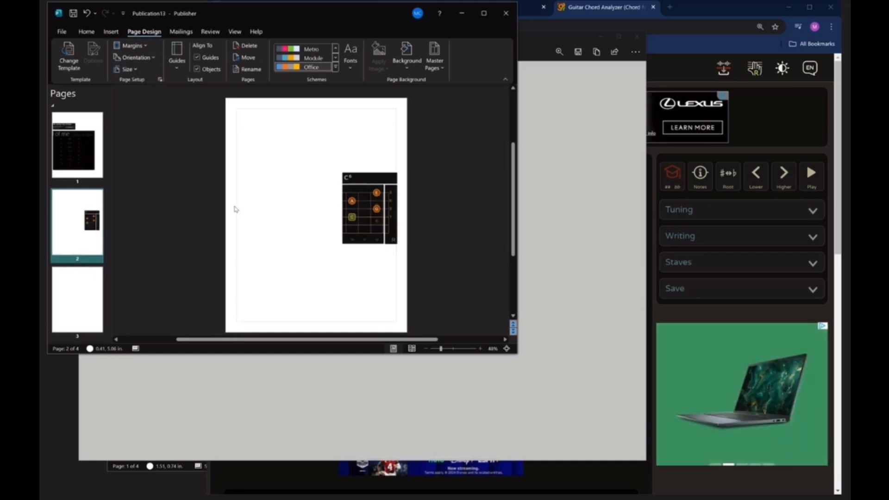
pyautogui.moveTo(339, 207); pyautogui.dragTo(291, 236)
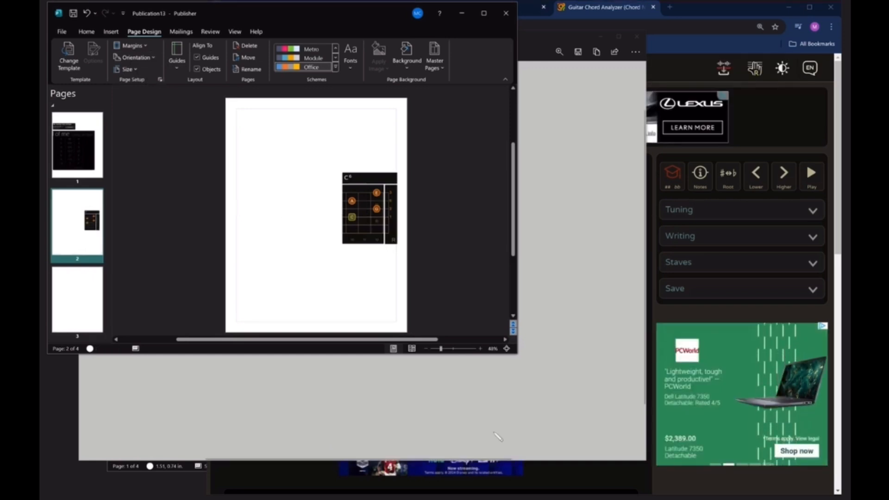
pyautogui.moveTo(516, 356); pyautogui.dragTo(582, 463)
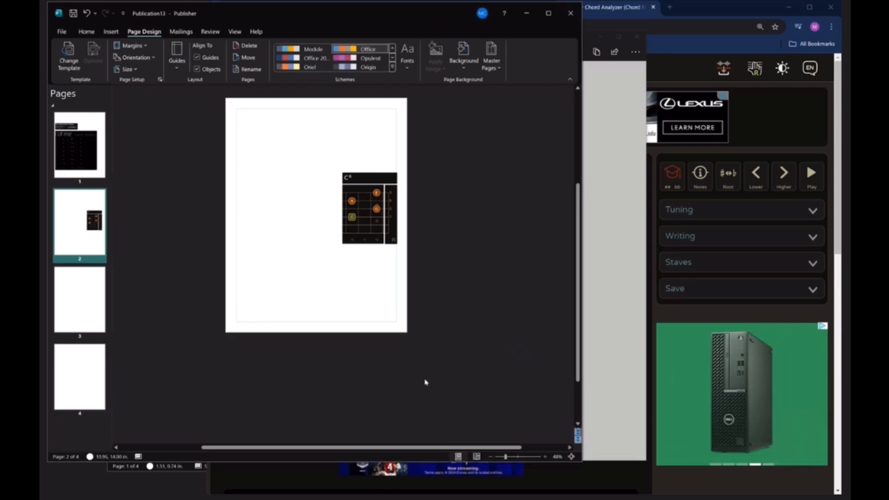
# Step: Move the combined C6 diagram to the lower-left corner of page 2
pyautogui.click(545, 457)
pyautogui.click(545, 457)
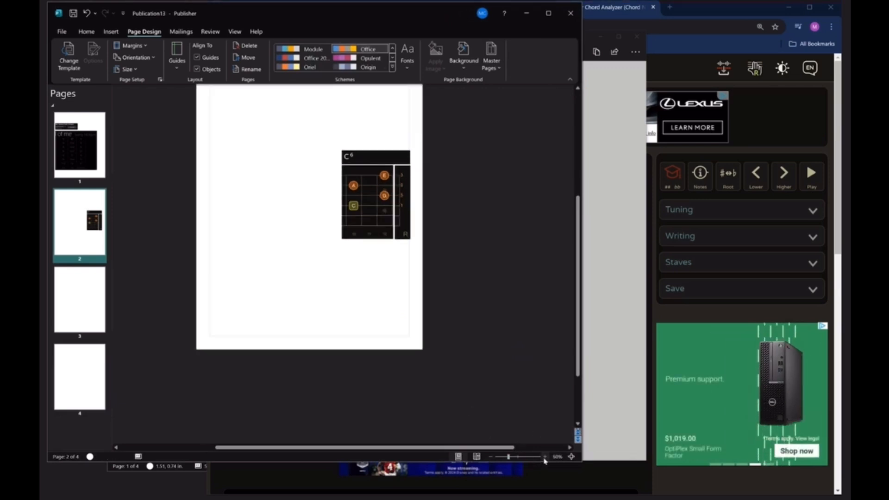
pyautogui.click(545, 457)
pyautogui.click(545, 457)
pyautogui.scroll(3, 574, 276)
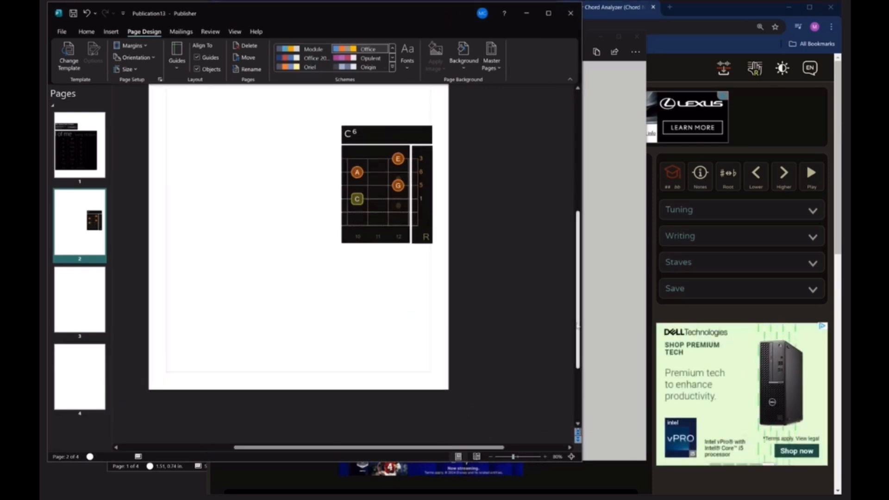
pyautogui.scroll(-3, 574, 276)
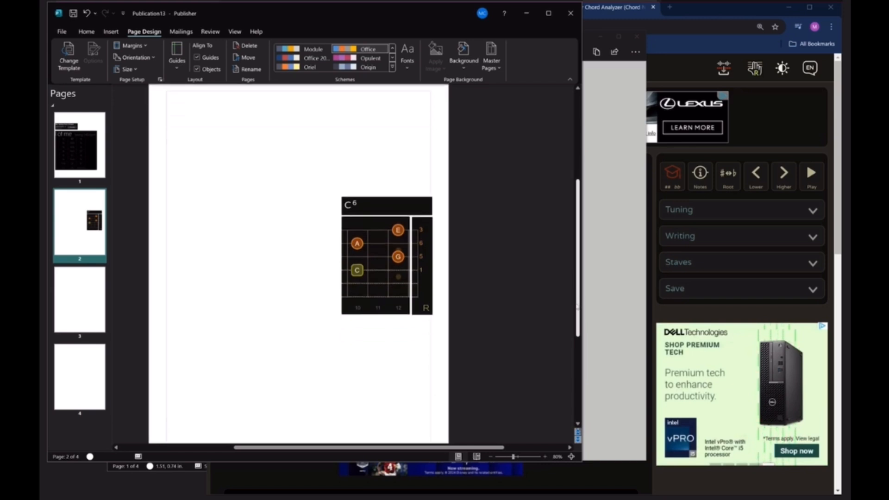
pyautogui.click(491, 456)
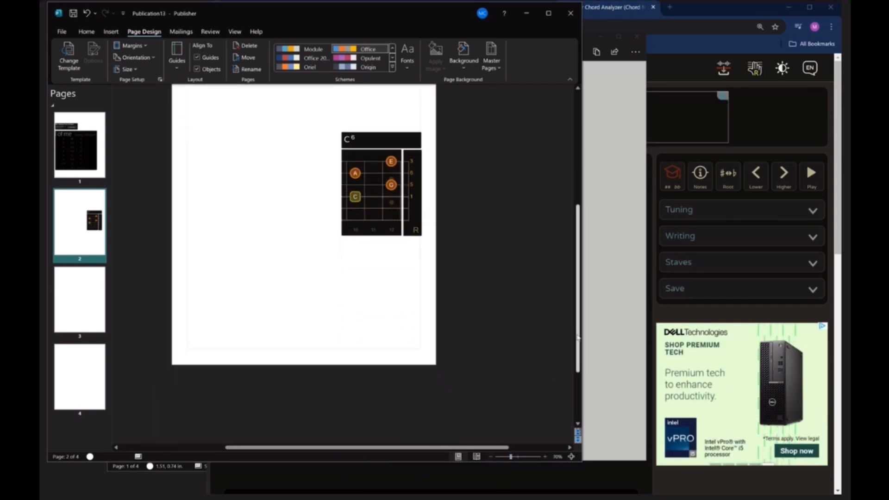
pyautogui.scroll(1, 577, 315)
pyautogui.scroll(1, 577, 315)
pyautogui.moveTo(360, 269); pyautogui.dragTo(224, 375)
# Step: Copy the All of Me chord chart from page 1 to page 2, shrink it to about 6.20 x 5.08 in and place it above the C6 diagram
pyautogui.click(80, 155)
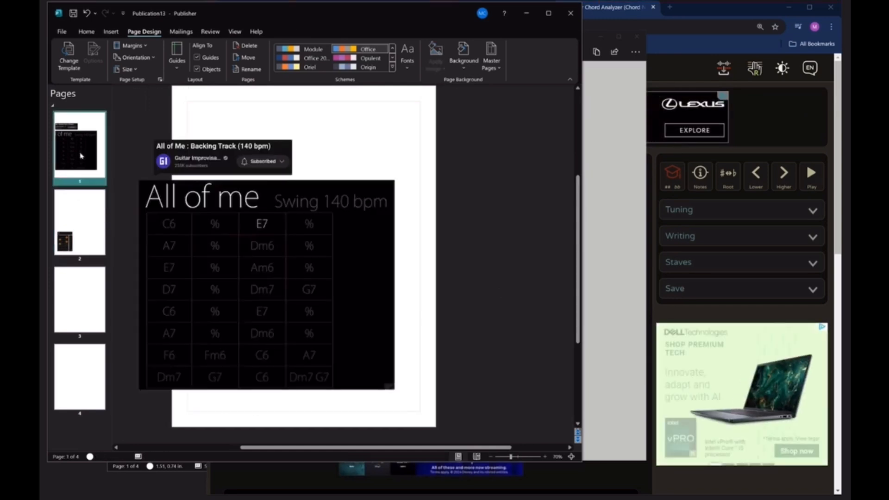
pyautogui.rightClick(232, 220)
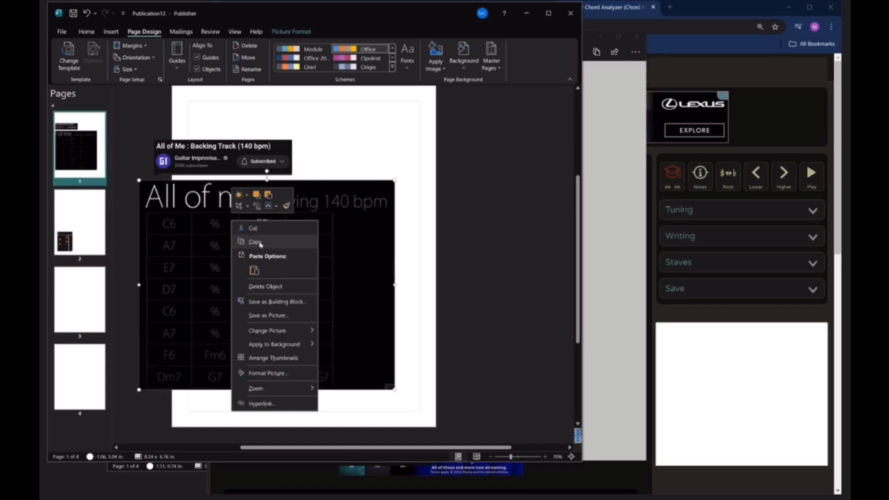
pyautogui.click(243, 241)
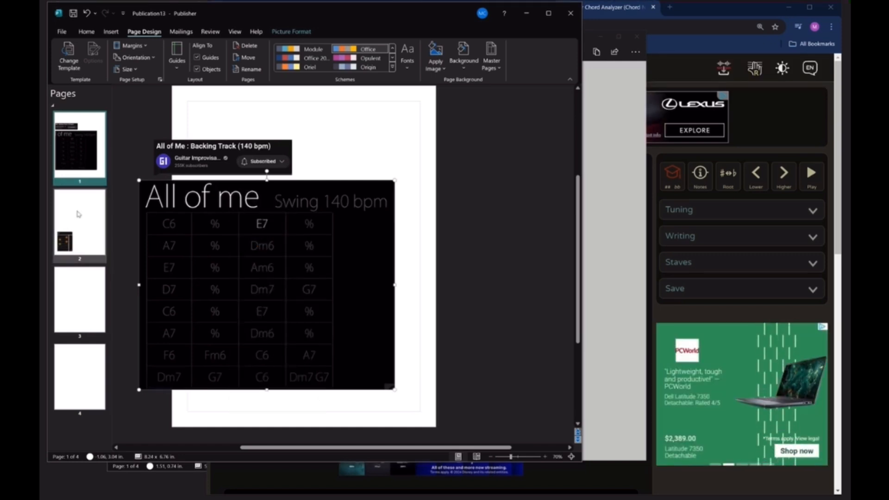
pyautogui.click(78, 214)
pyautogui.rightClick(245, 198)
pyautogui.click(268, 233)
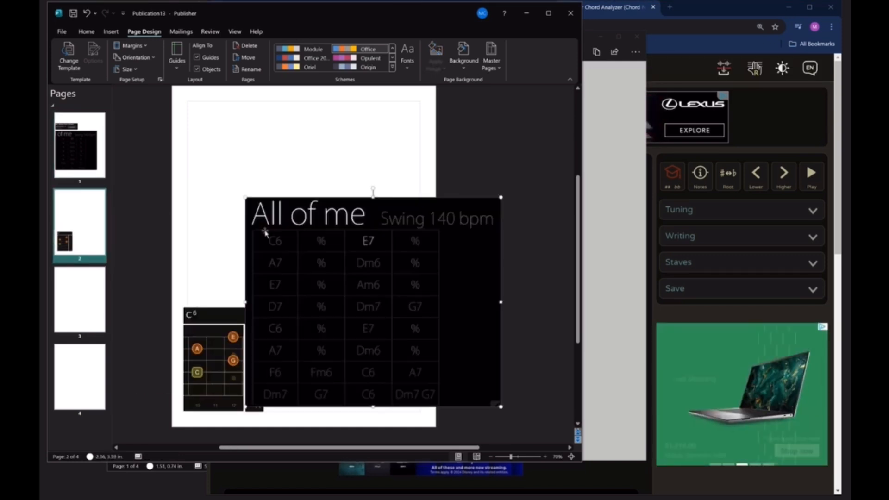
pyautogui.moveTo(243, 194); pyautogui.dragTo(309, 249)
pyautogui.moveTo(332, 283); pyautogui.dragTo(205, 176)
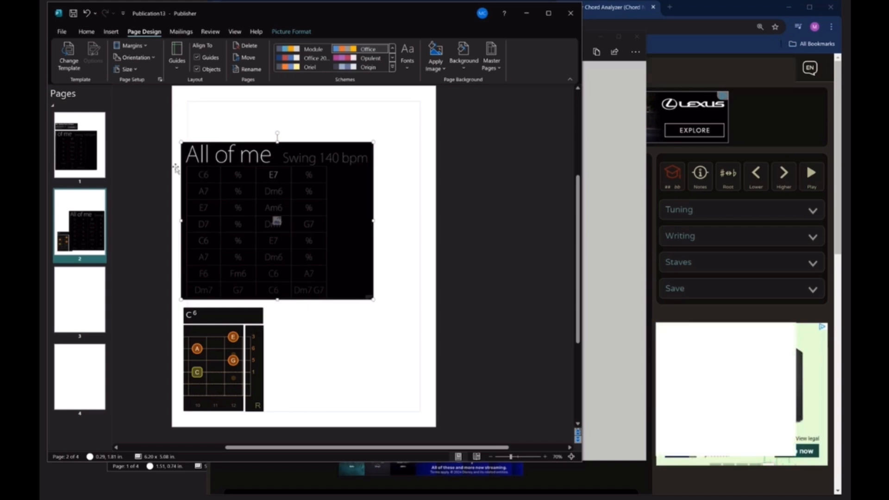
# Step: Copy the backing track title image from page 1 to page 2, place it above the chord chart and enlarge it to about 6.17 x 1.57 in
pyautogui.click(86, 136)
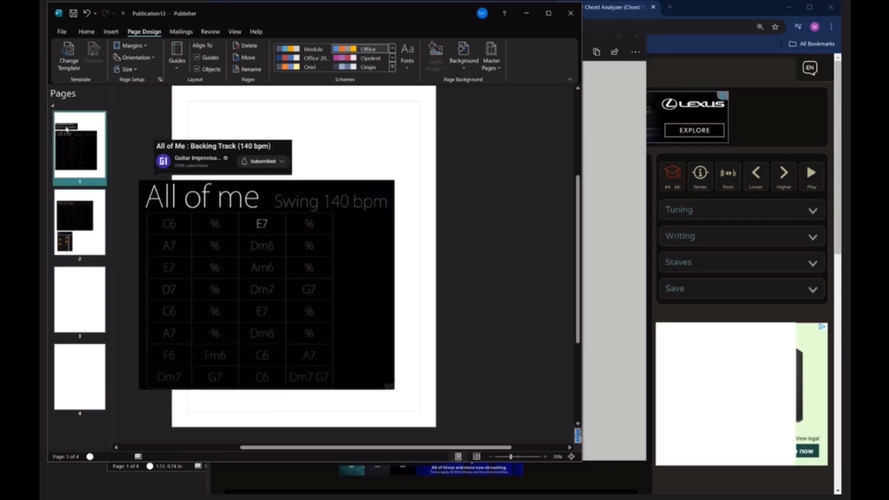
pyautogui.rightClick(207, 147)
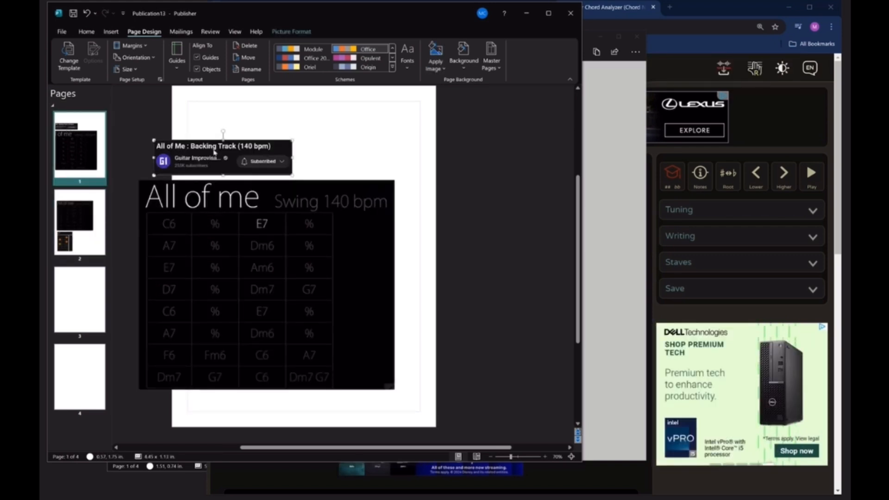
pyautogui.click(231, 168)
pyautogui.hotkey('ctrl', 'pagedown')
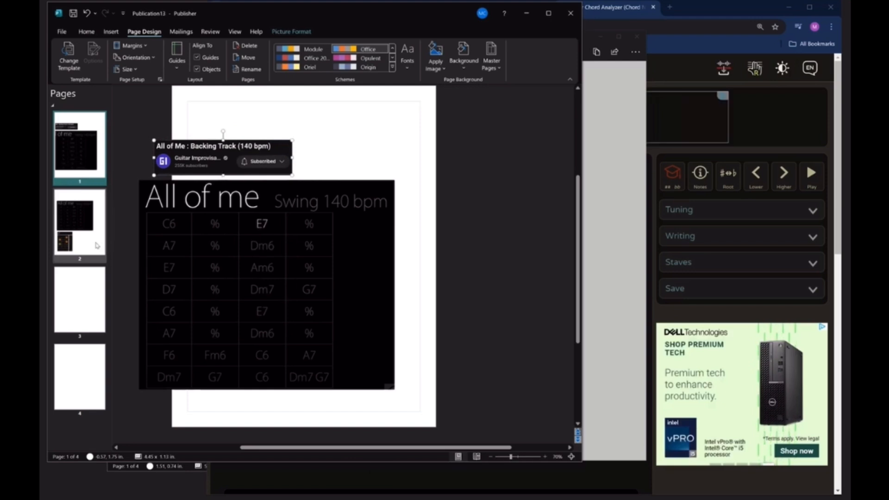
pyautogui.rightClick(220, 112)
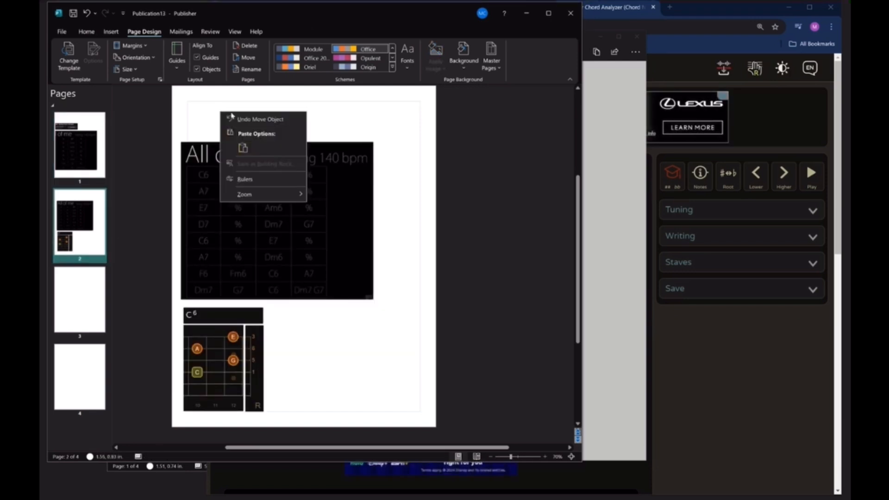
pyautogui.click(243, 147)
pyautogui.moveTo(246, 120); pyautogui.dragTo(208, 113)
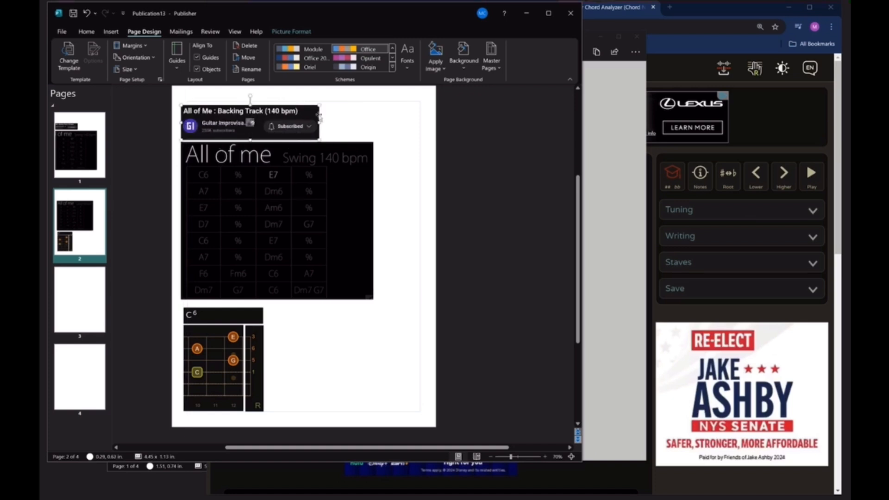
pyautogui.moveTo(323, 101); pyautogui.dragTo(374, 102)
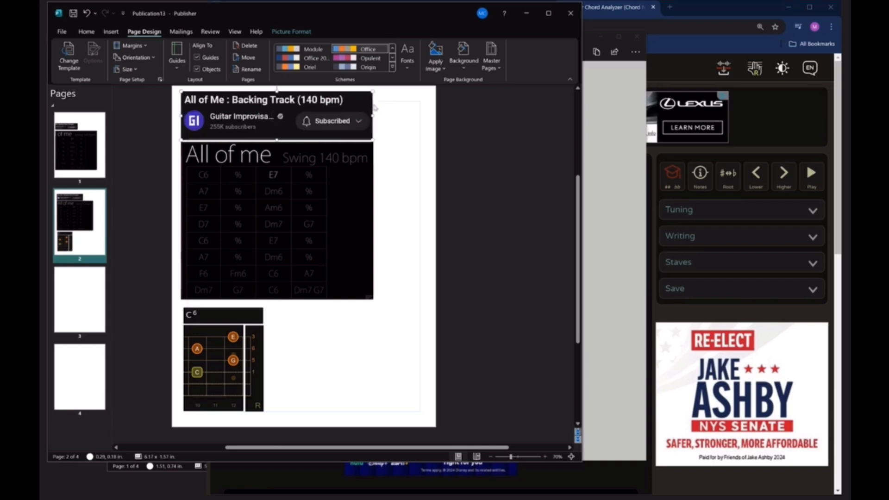
pyautogui.click(389, 213)
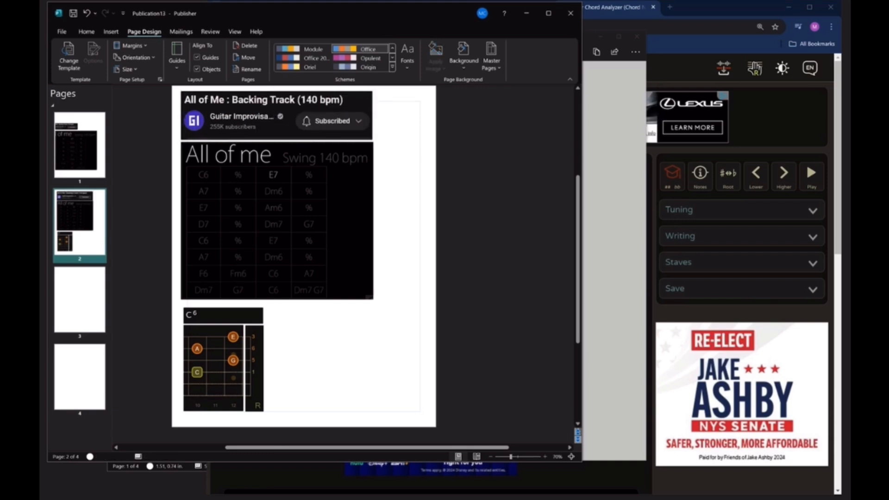
# Step: Snip the title image and chord chart as one picture with Snip & Sketch, and paste it in the lower-right area of page 2
pyautogui.hotkey('alt', 'Tab')
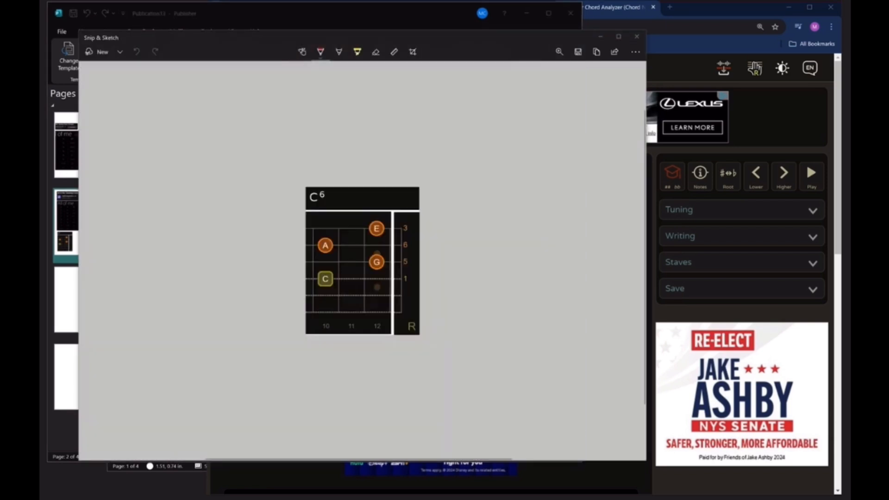
pyautogui.click(104, 54)
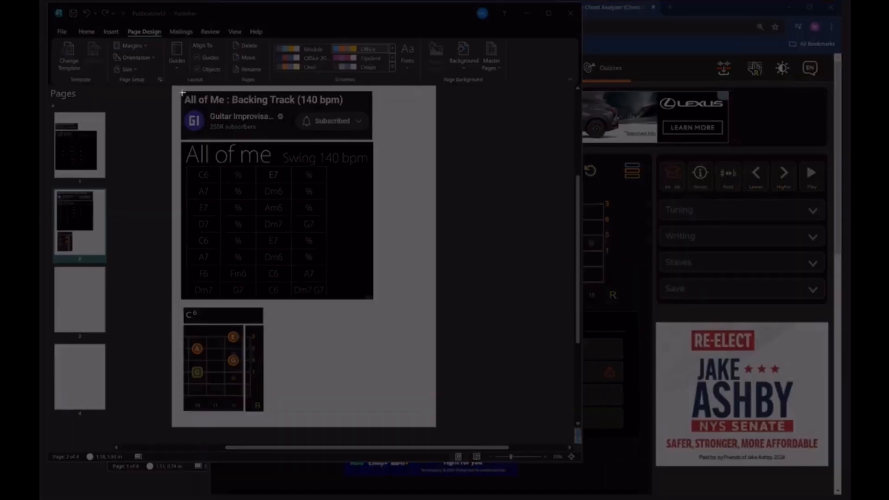
pyautogui.moveTo(182, 92)
pyautogui.mouseDown()
pyautogui.moveTo(365, 278)
pyautogui.moveTo(373, 301)
pyautogui.mouseUp()
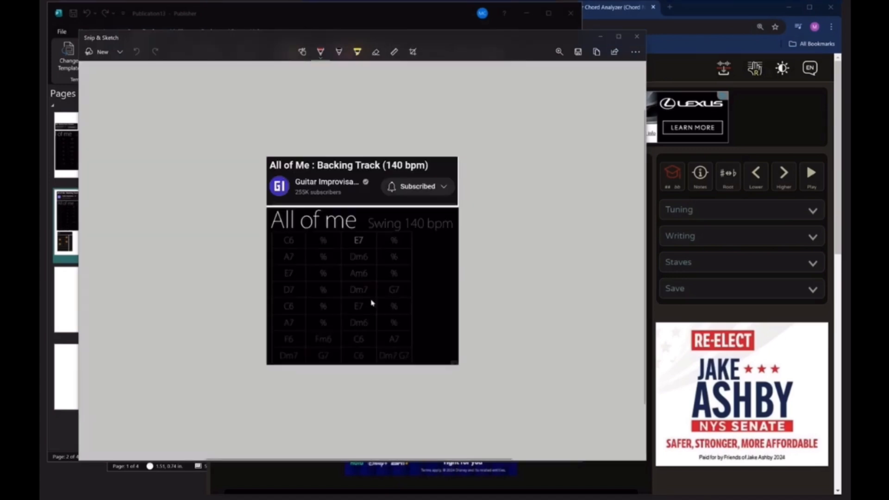
pyautogui.hotkey('alt', 'Tab')
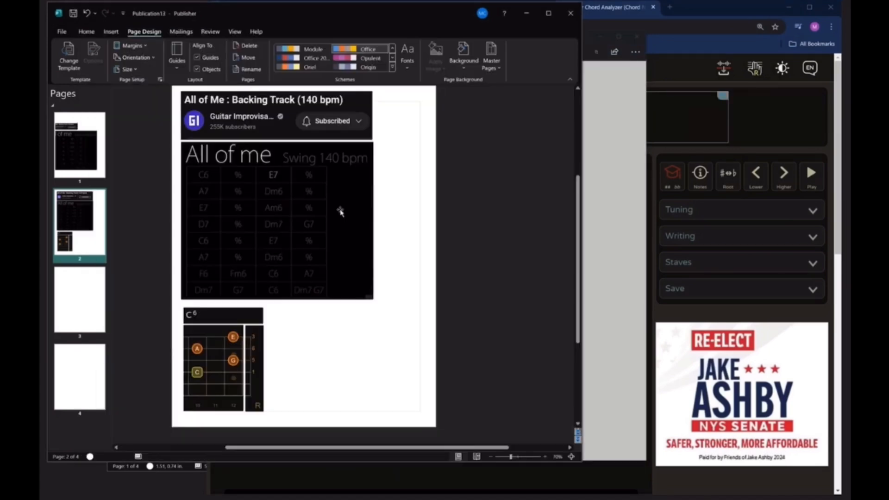
pyautogui.rightClick(357, 324)
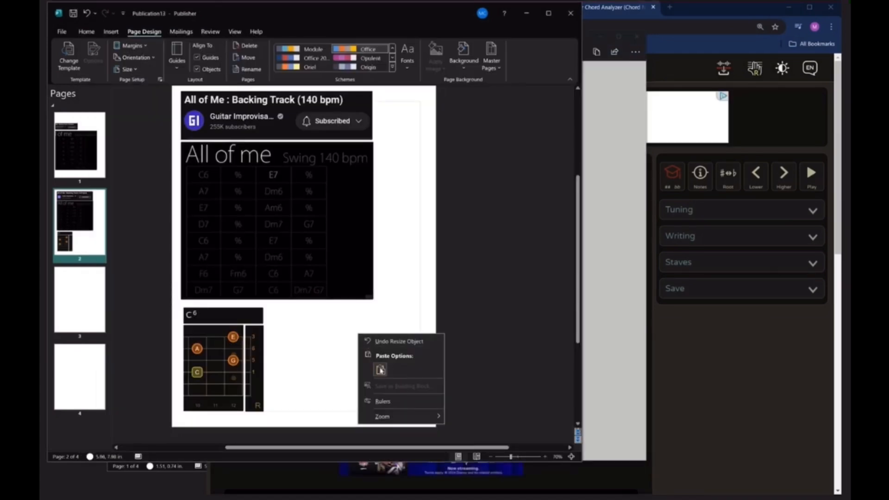
pyautogui.click(388, 367)
# Step: Cut the separate original chord chart and backing track title image from page 2
pyautogui.click(297, 256)
pyautogui.rightClick(283, 222)
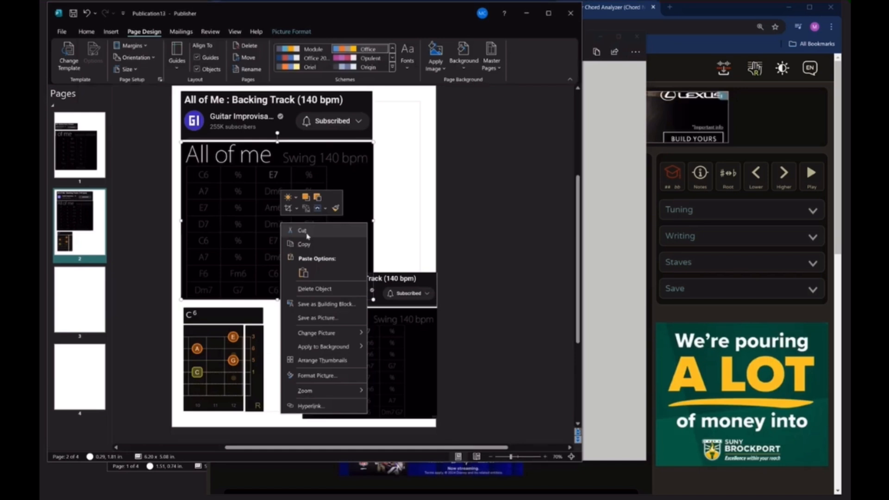
pyautogui.click(305, 232)
pyautogui.rightClick(275, 124)
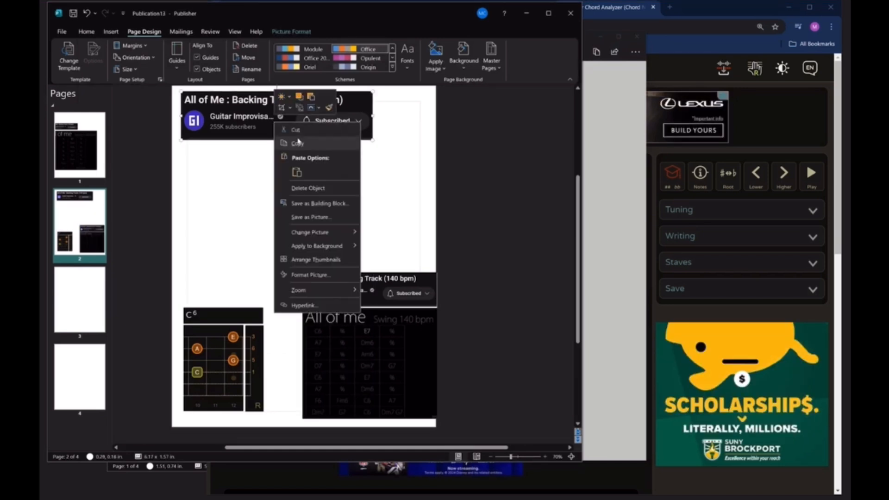
pyautogui.click(297, 131)
# Step: Move the combined chart to page 2's upper-left margin corner, and place the C6 diagram directly beneath it, shrunk to about 1.44 x 1.88 in
pyautogui.moveTo(310, 269); pyautogui.dragTo(195, 98)
pyautogui.moveTo(226, 321); pyautogui.dragTo(233, 272)
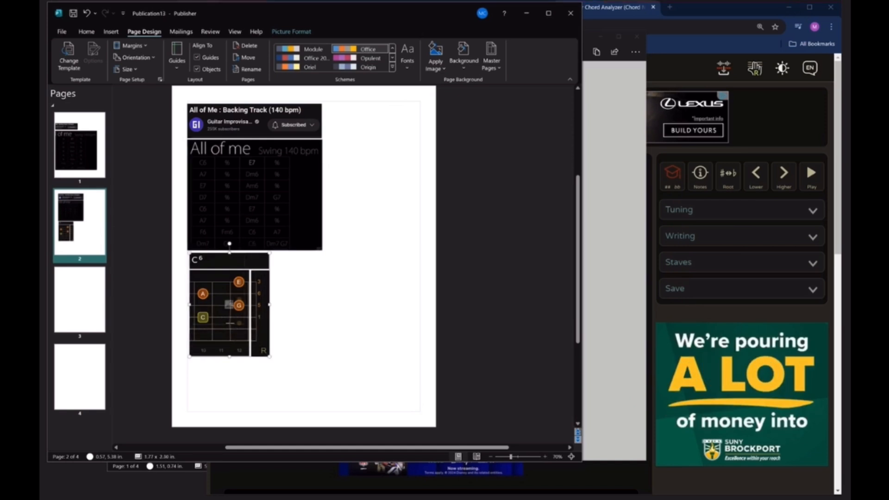
pyautogui.moveTo(216, 310); pyautogui.dragTo(216, 311)
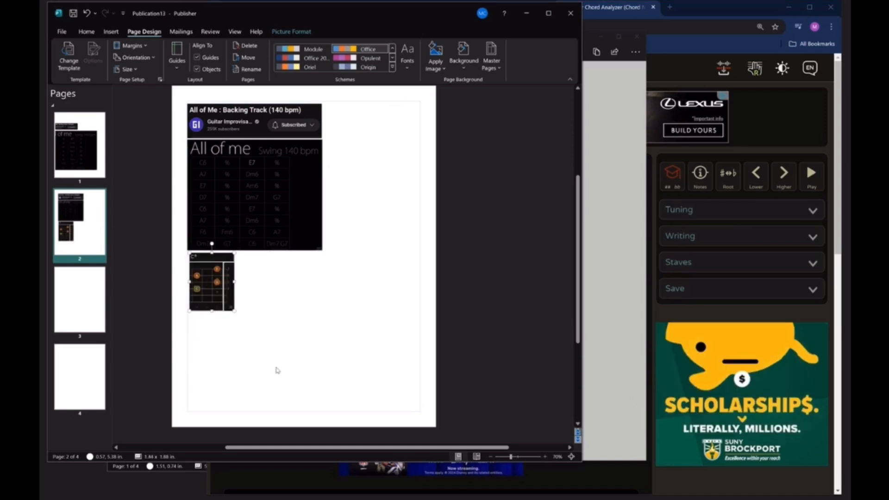
# Step: Duplicate the small C6 diagram three times on page 2, placing two copies beside it in a row and one below to start a second row
pyautogui.rightClick(224, 287)
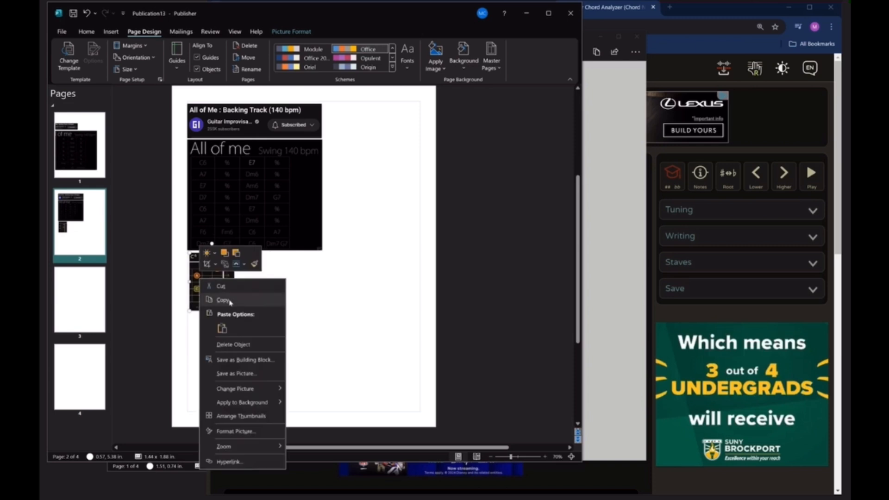
pyautogui.click(222, 300)
pyautogui.rightClick(262, 287)
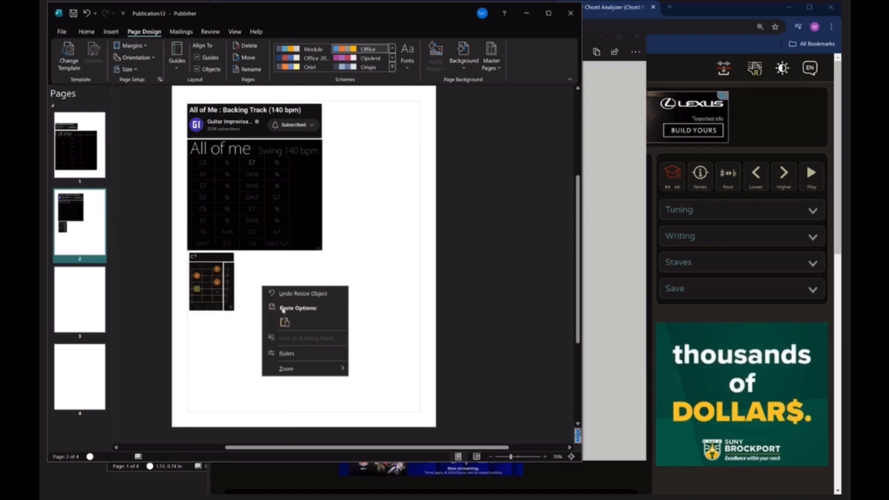
pyautogui.click(284, 322)
pyautogui.moveTo(283, 319); pyautogui.dragTo(263, 286)
pyautogui.rightClick(313, 280)
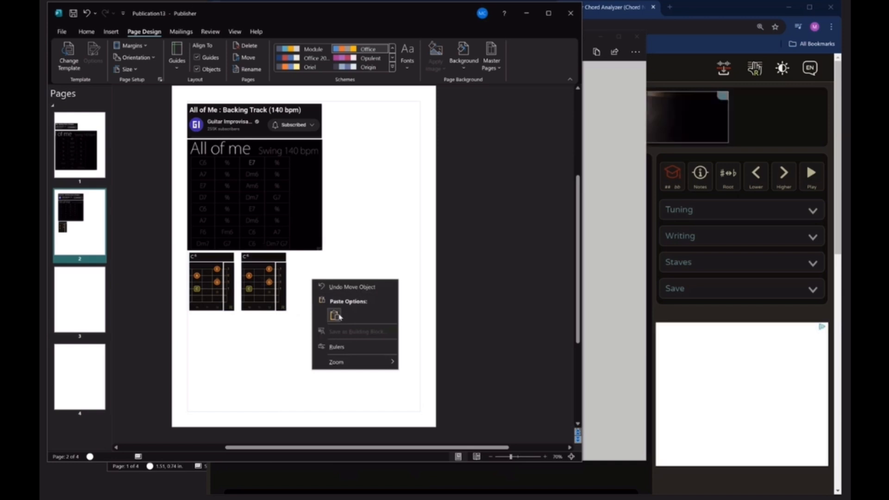
pyautogui.click(333, 313)
pyautogui.moveTo(335, 304); pyautogui.dragTo(315, 279)
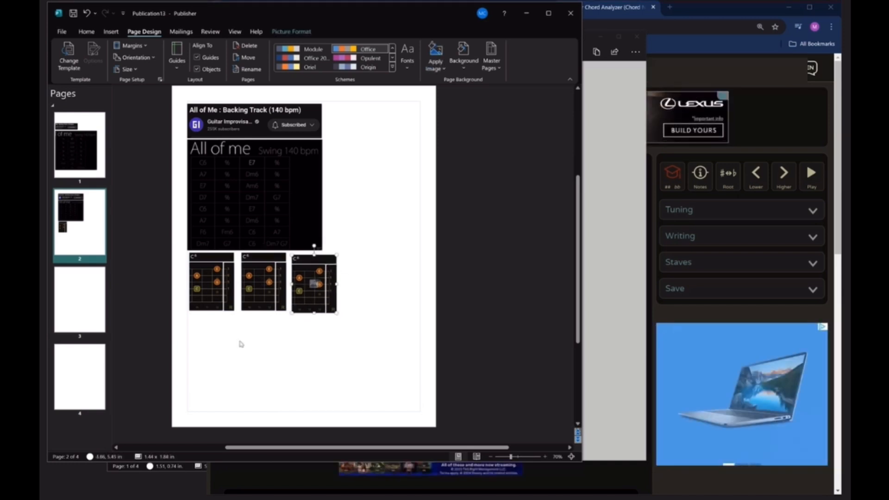
pyautogui.rightClick(199, 330)
pyautogui.click(221, 362)
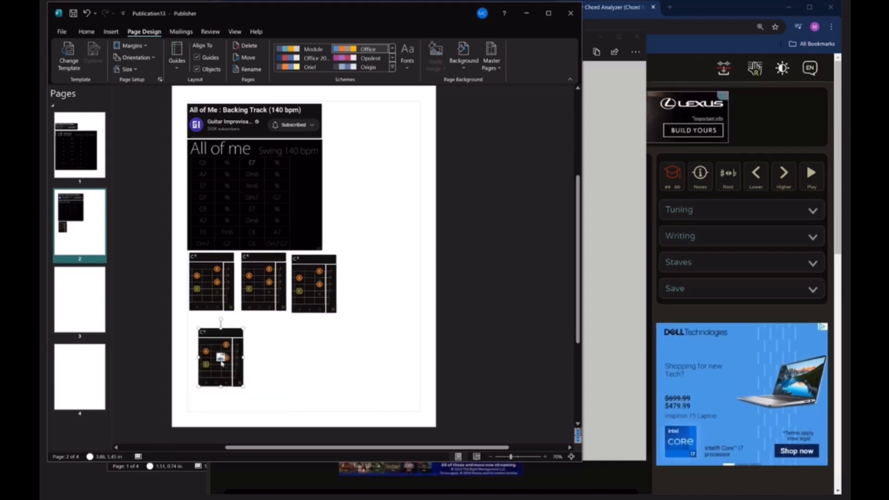
pyautogui.moveTo(221, 363); pyautogui.dragTo(210, 353)
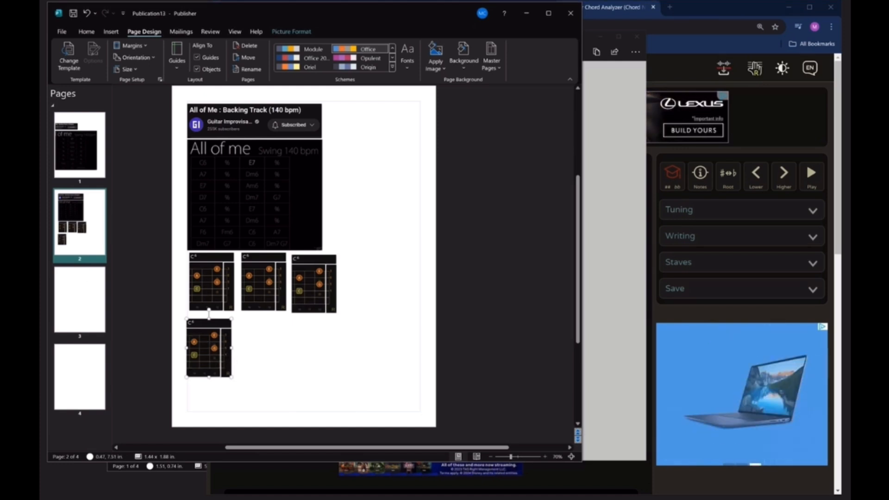
# Step: Snip page 2's combined chart and four C6 diagrams as one image with Snip & Sketch, and paste it onto blank page 3
pyautogui.click(614, 203)
pyautogui.click(100, 53)
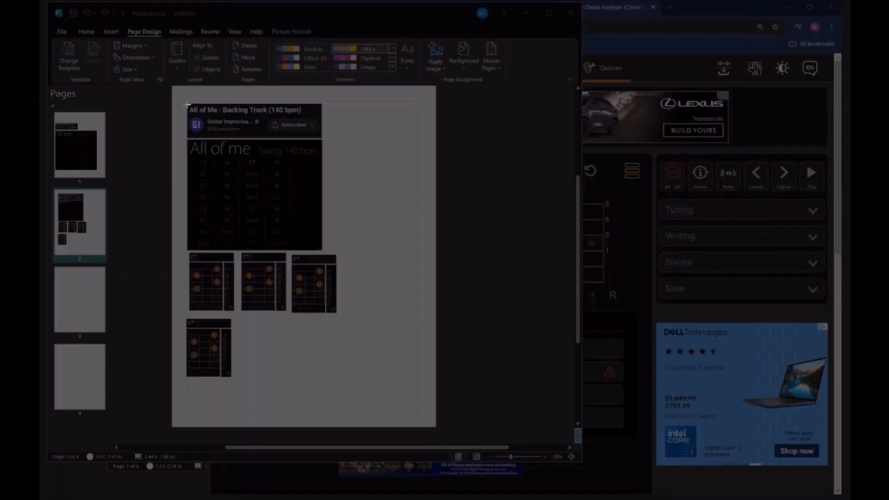
pyautogui.moveTo(187, 105)
pyautogui.mouseDown()
pyautogui.moveTo(302, 287)
pyautogui.moveTo(347, 387)
pyautogui.moveTo(337, 374)
pyautogui.mouseUp()
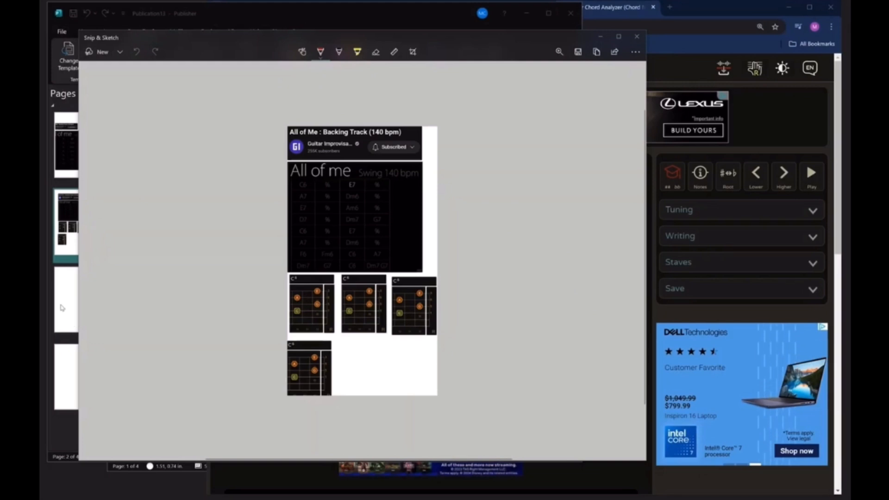
pyautogui.click(62, 308)
pyautogui.rightClick(77, 295)
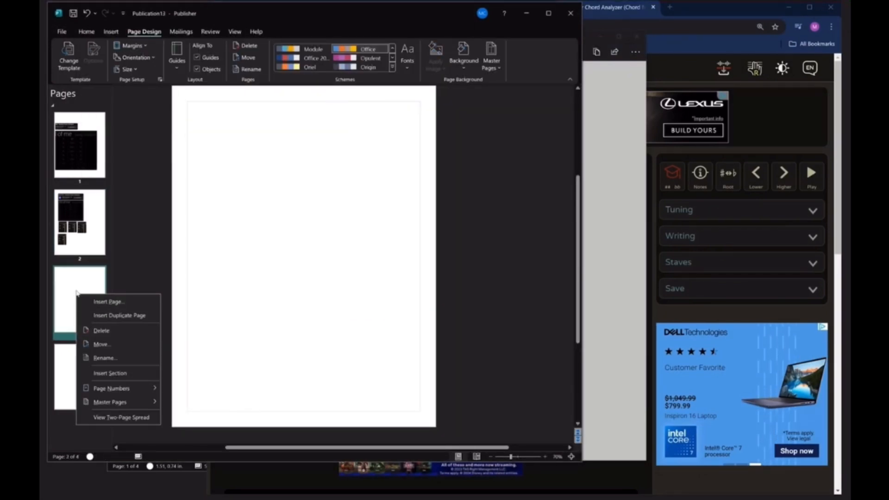
pyautogui.click(234, 242)
pyautogui.rightClick(237, 240)
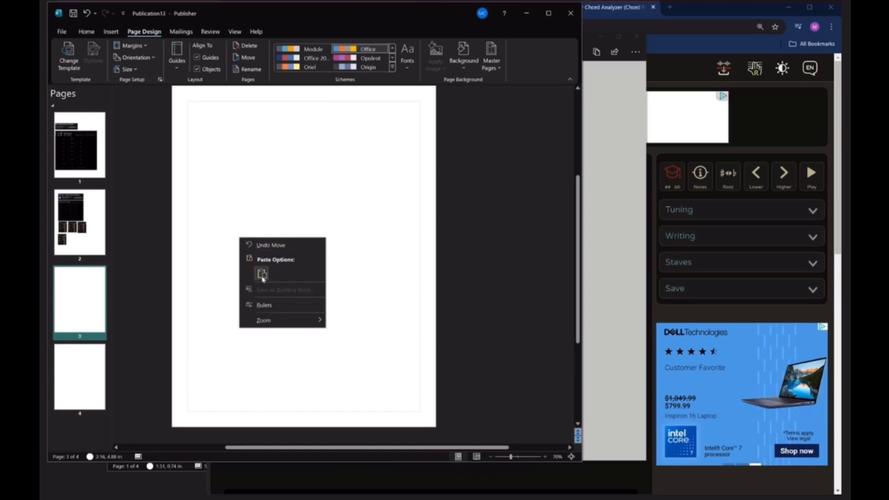
pyautogui.click(262, 274)
# Step: Move the pasted layout image to page 3's upper-left margin corner and enlarge it to about 5.47 x 9.82 in
pyautogui.moveTo(264, 273); pyautogui.dragTo(256, 222)
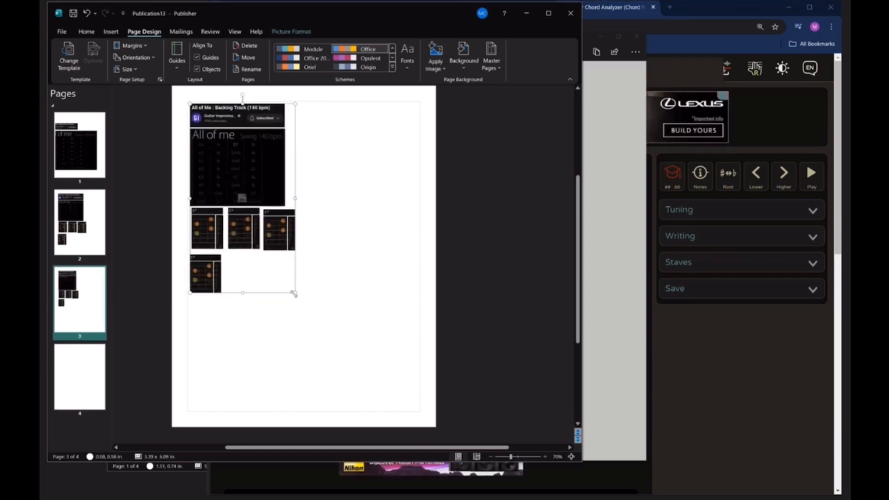
pyautogui.moveTo(295, 293); pyautogui.dragTo(357, 351)
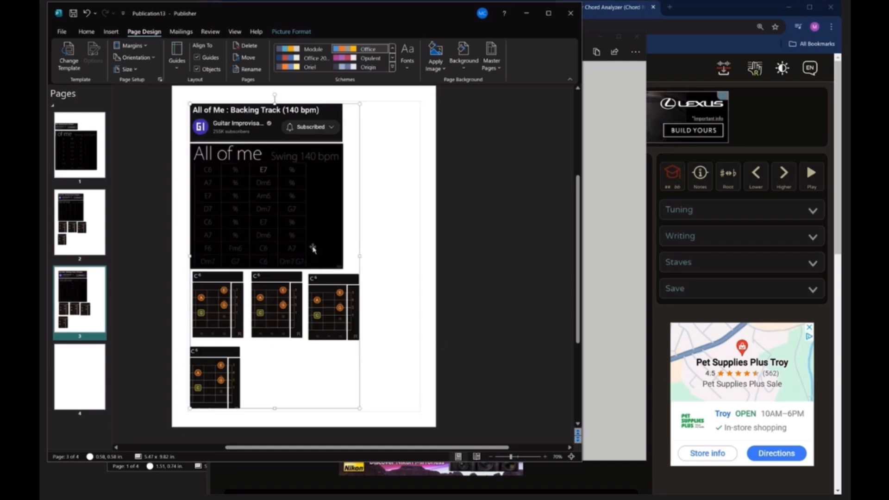
pyautogui.rightClick(281, 228)
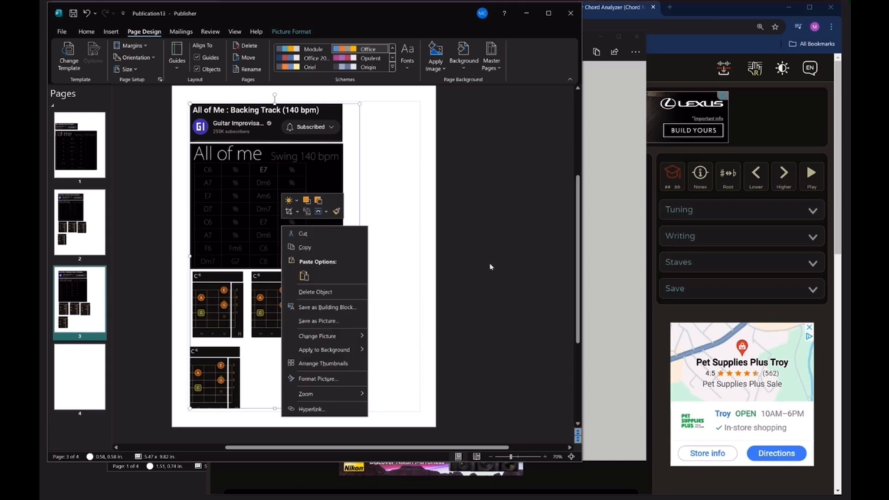
pyautogui.press('Escape')
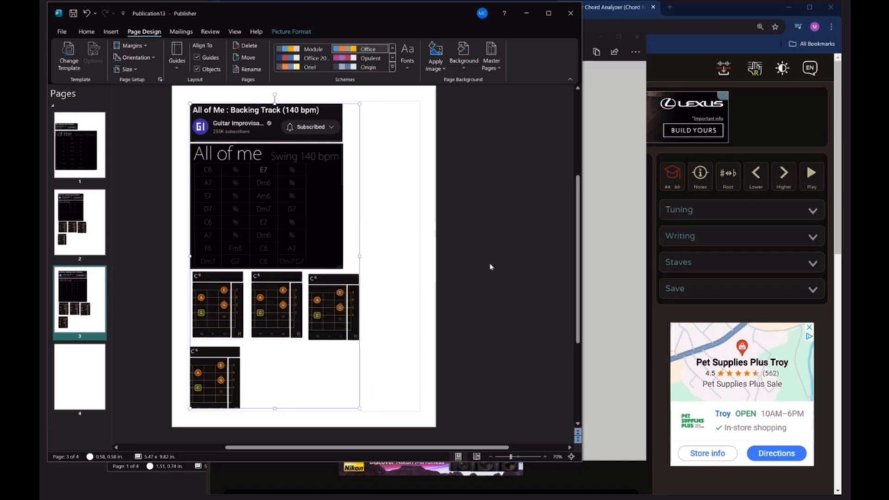